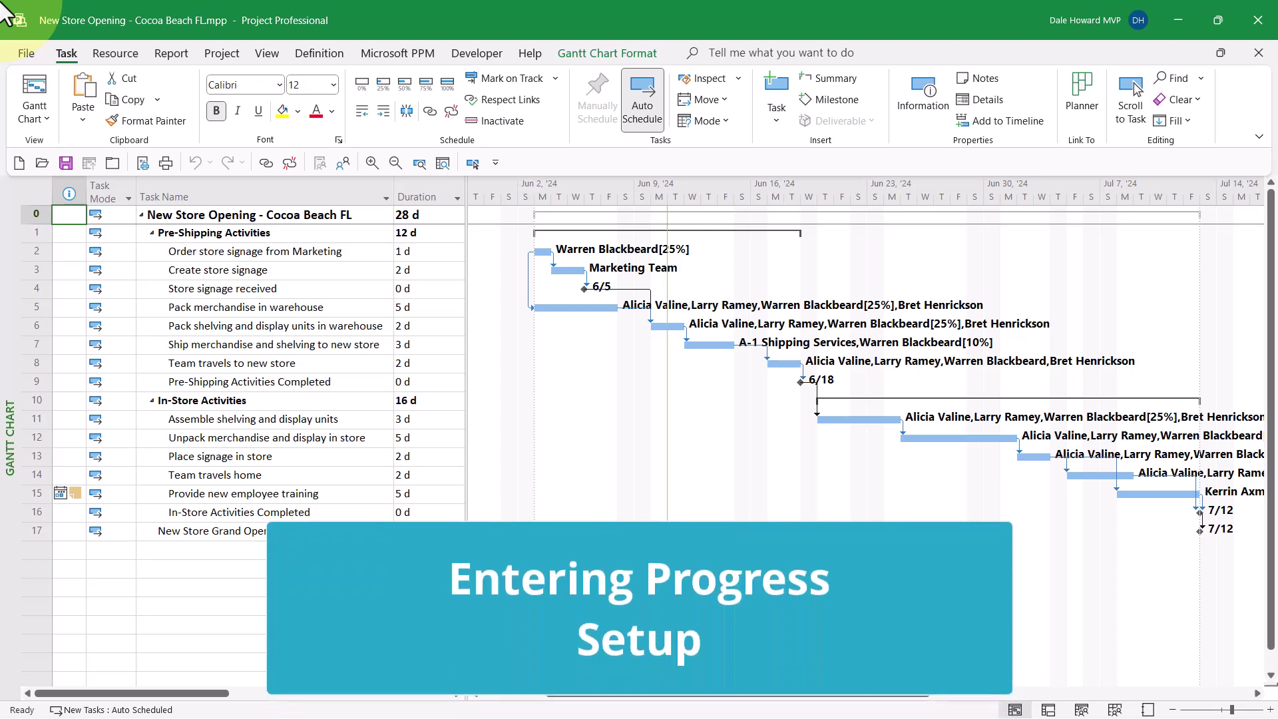
# Switch the project to the Tracking Gantt view and apply the Tracking table
pyautogui.click(42, 117)
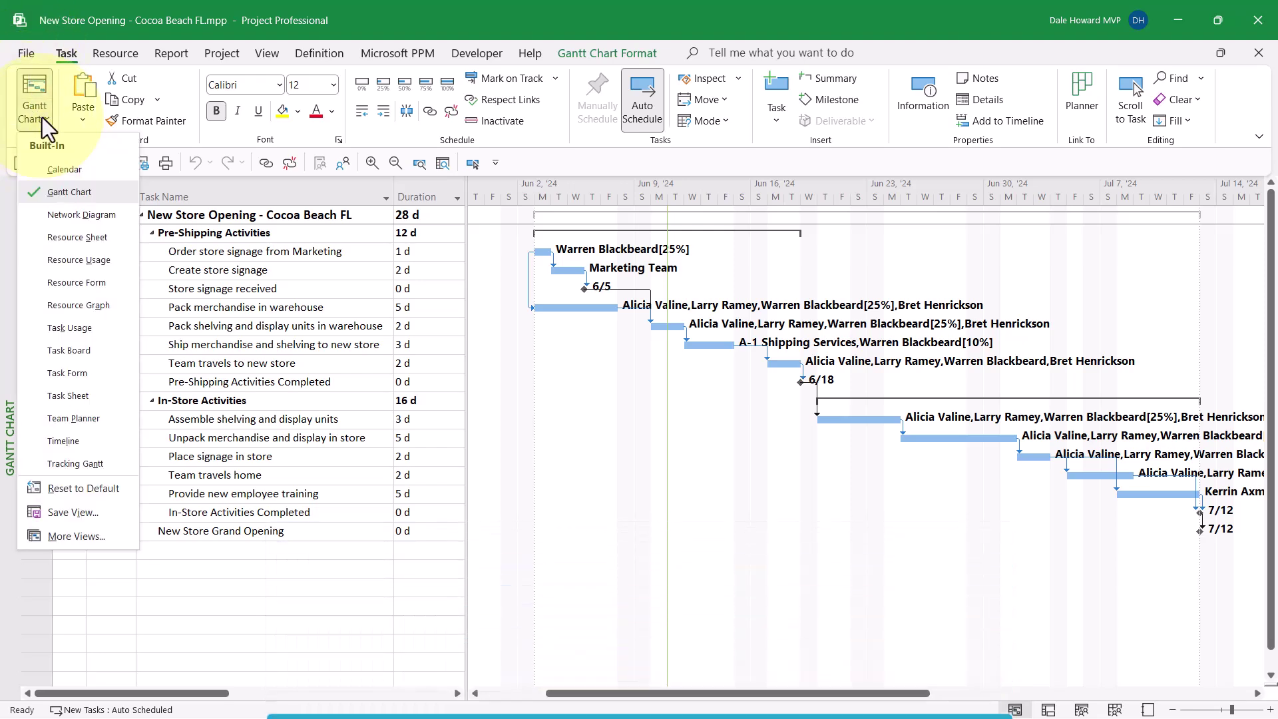
pyautogui.click(106, 468)
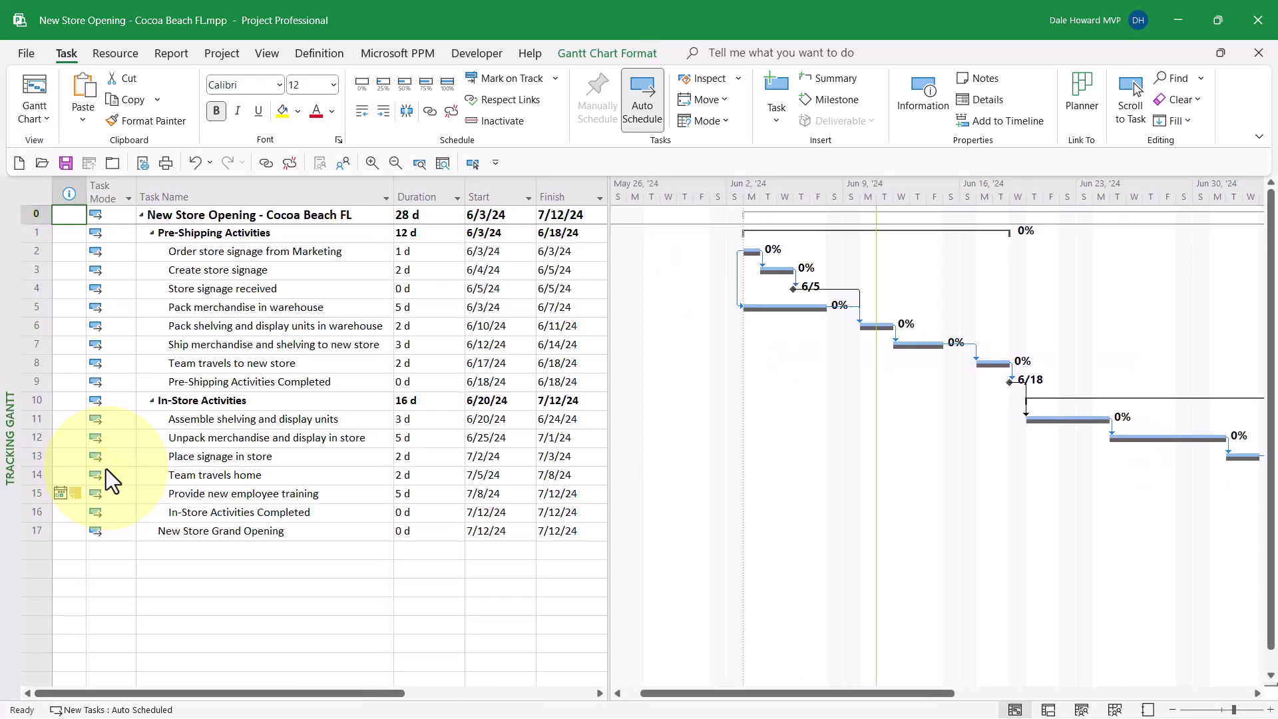
pyautogui.rightClick(33, 192)
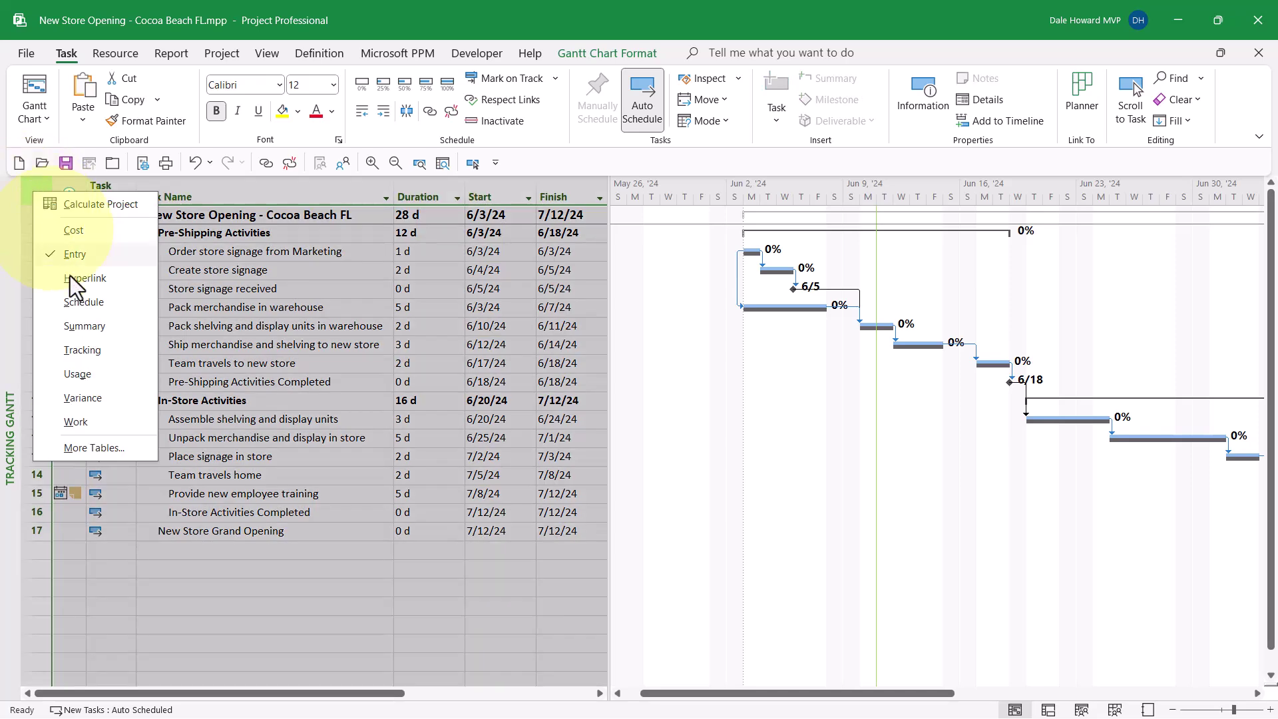
pyautogui.click(95, 353)
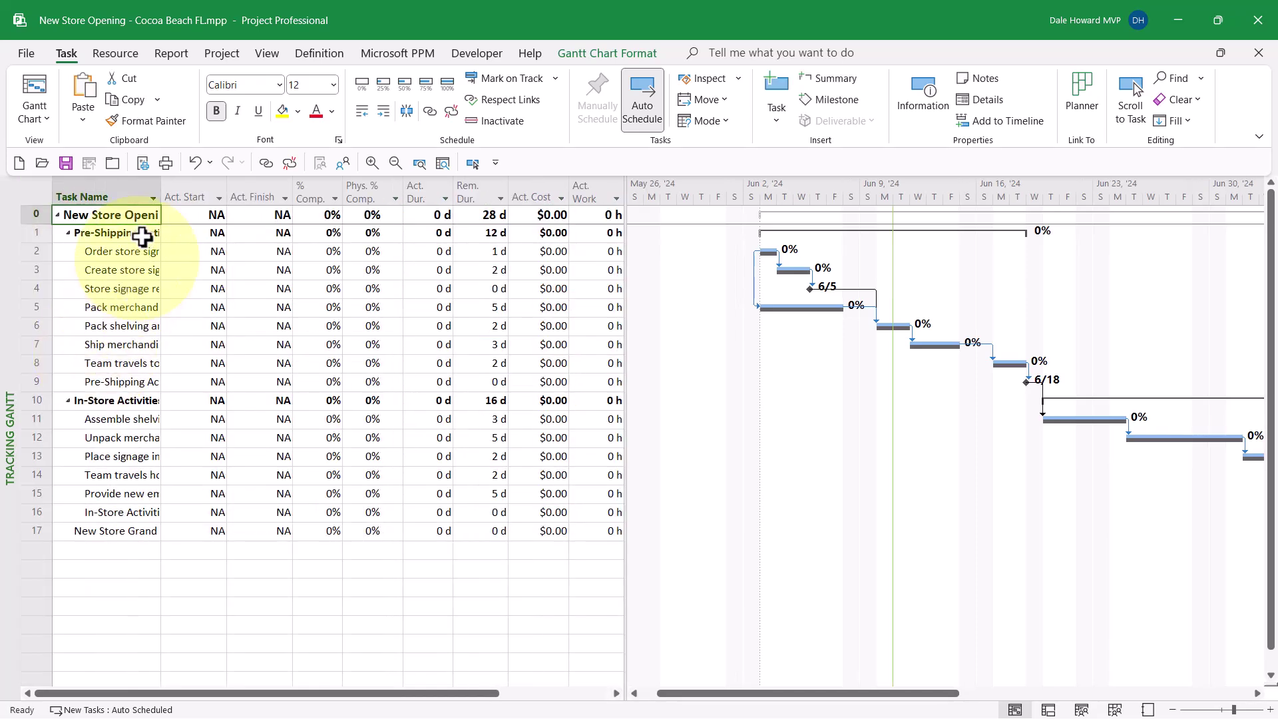
# Fit the Task Name column to its longest entry and widen the table area to expose all tracking columns through Act. Work
pyautogui.doubleClick(160, 192)
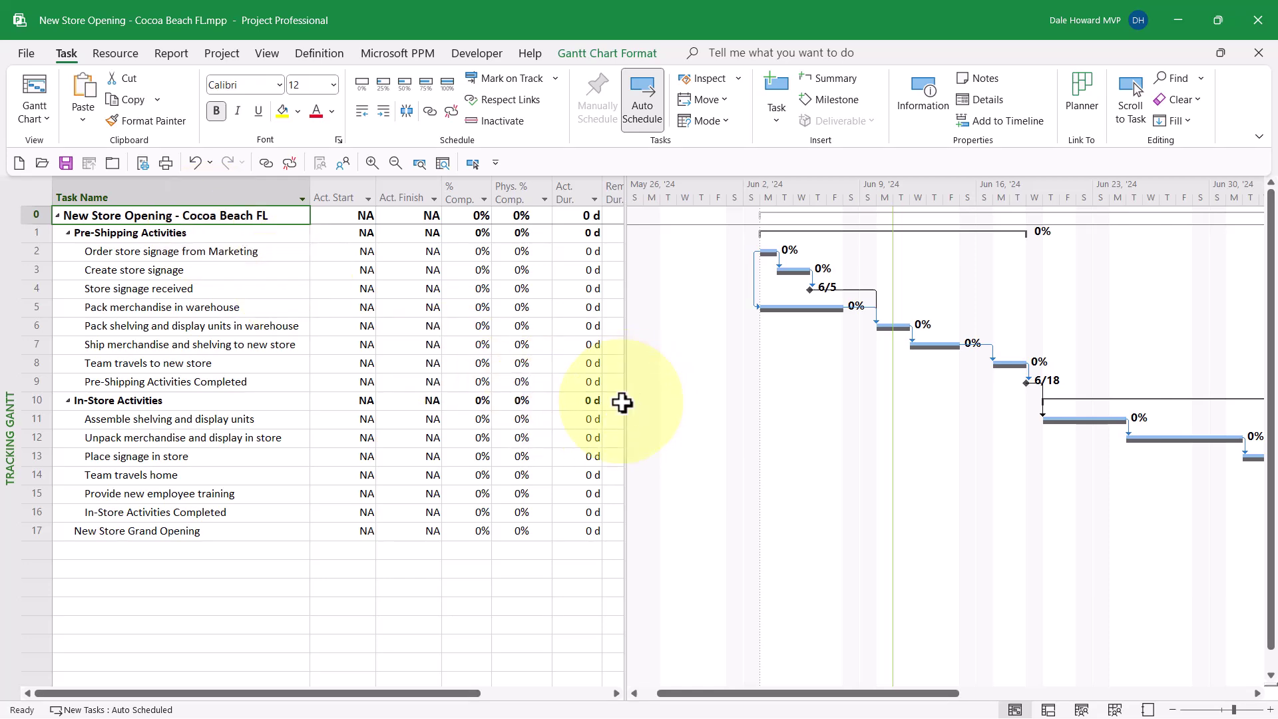
pyautogui.moveTo(623, 397); pyautogui.dragTo(897, 414)
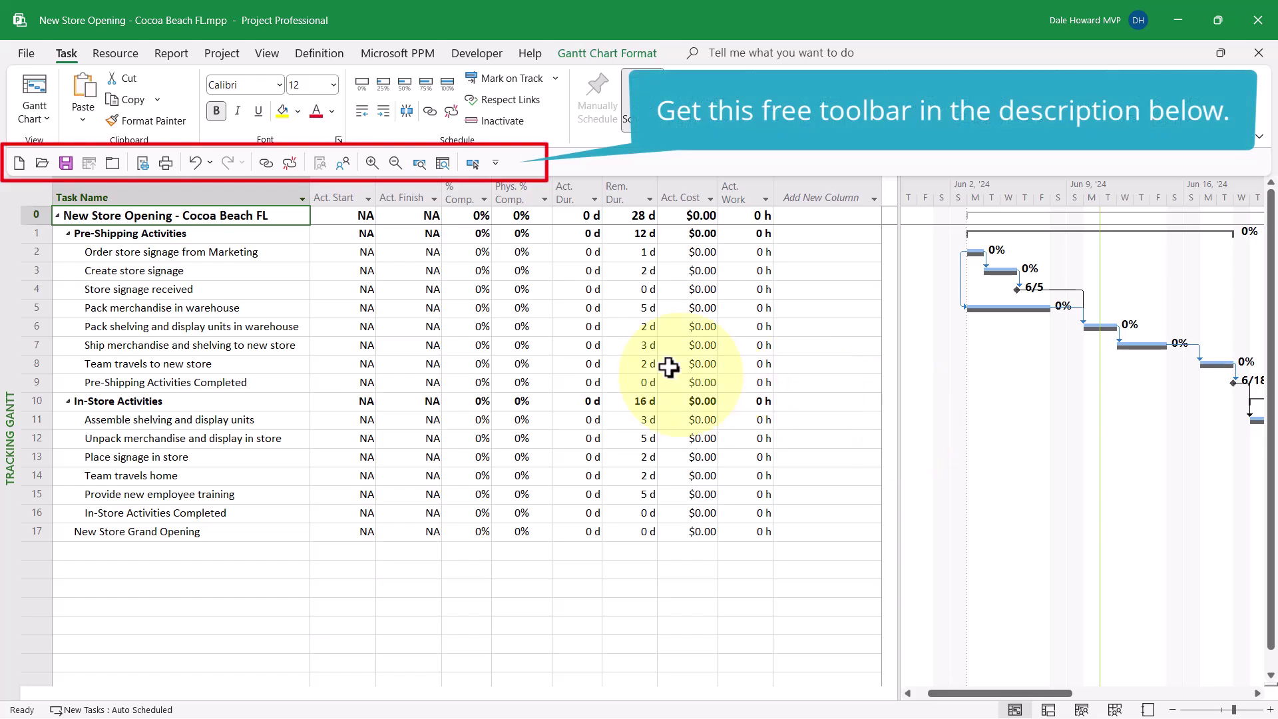
# Insert a Start column between the Task Name and Act. Start columns
pyautogui.moveTo(342, 176)
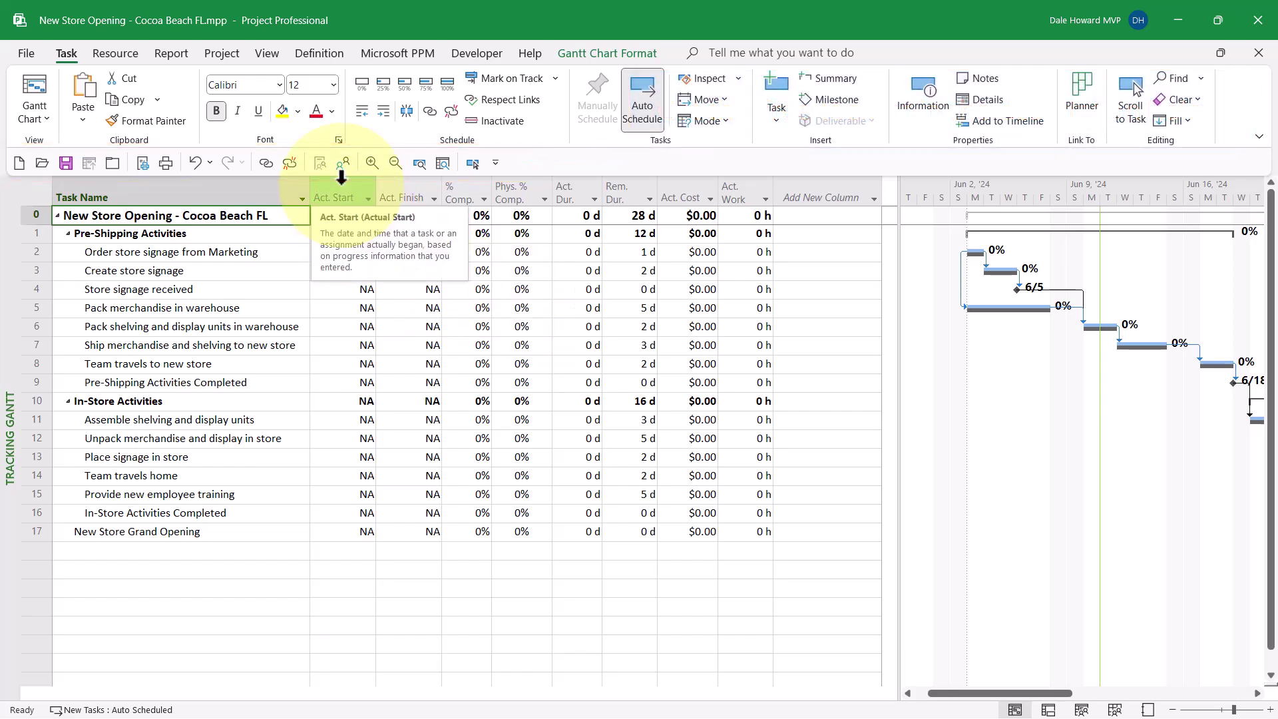
pyautogui.rightClick(342, 176)
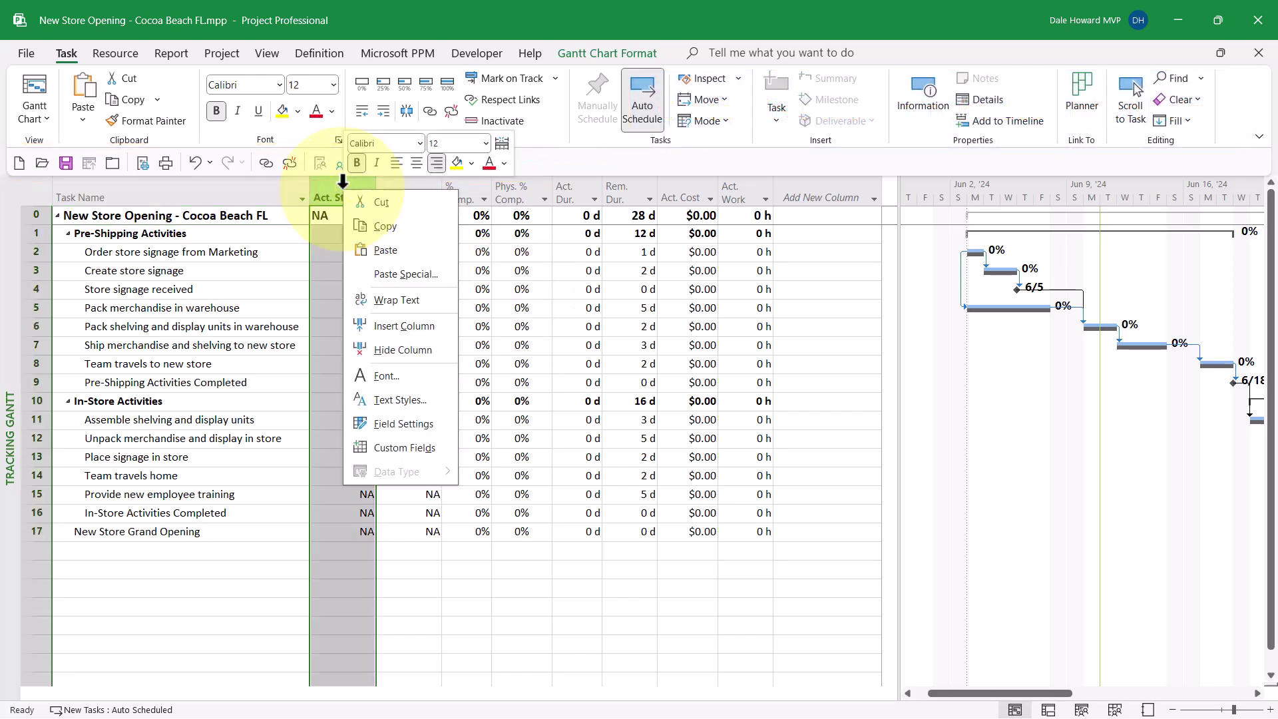
pyautogui.click(410, 326)
pyautogui.write('s')
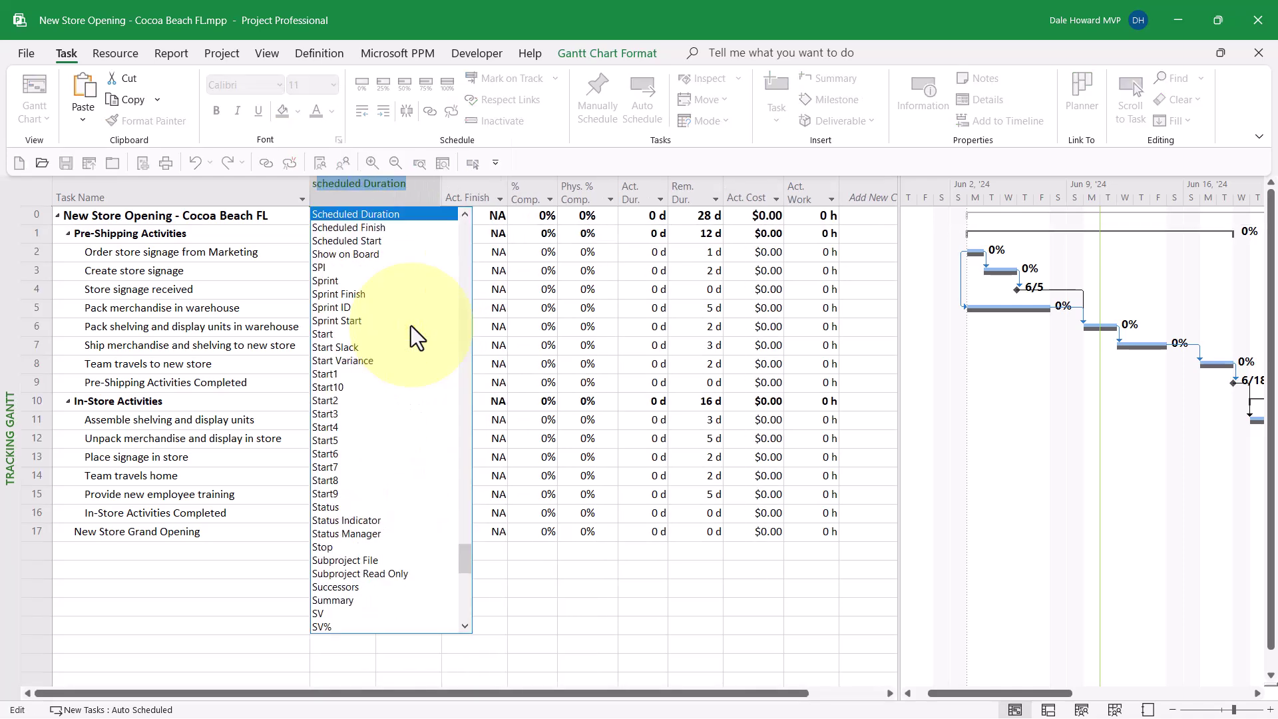
pyautogui.write('tart')
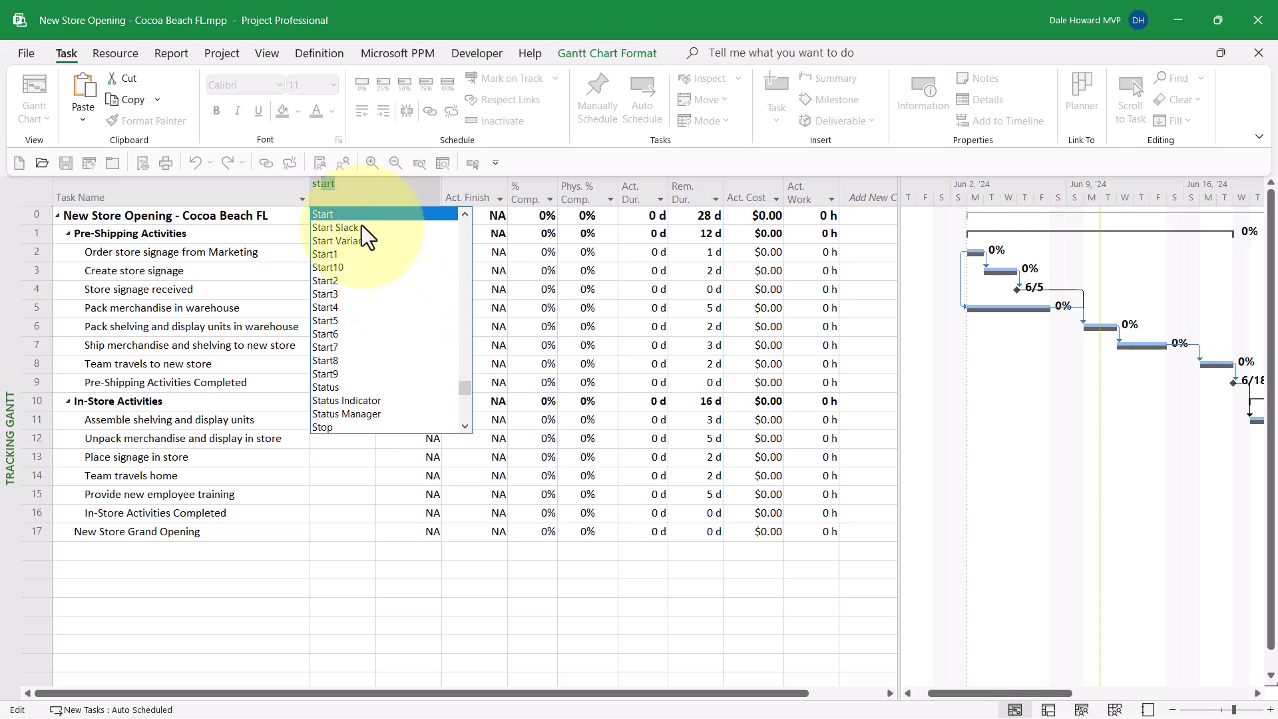
pyautogui.click(360, 215)
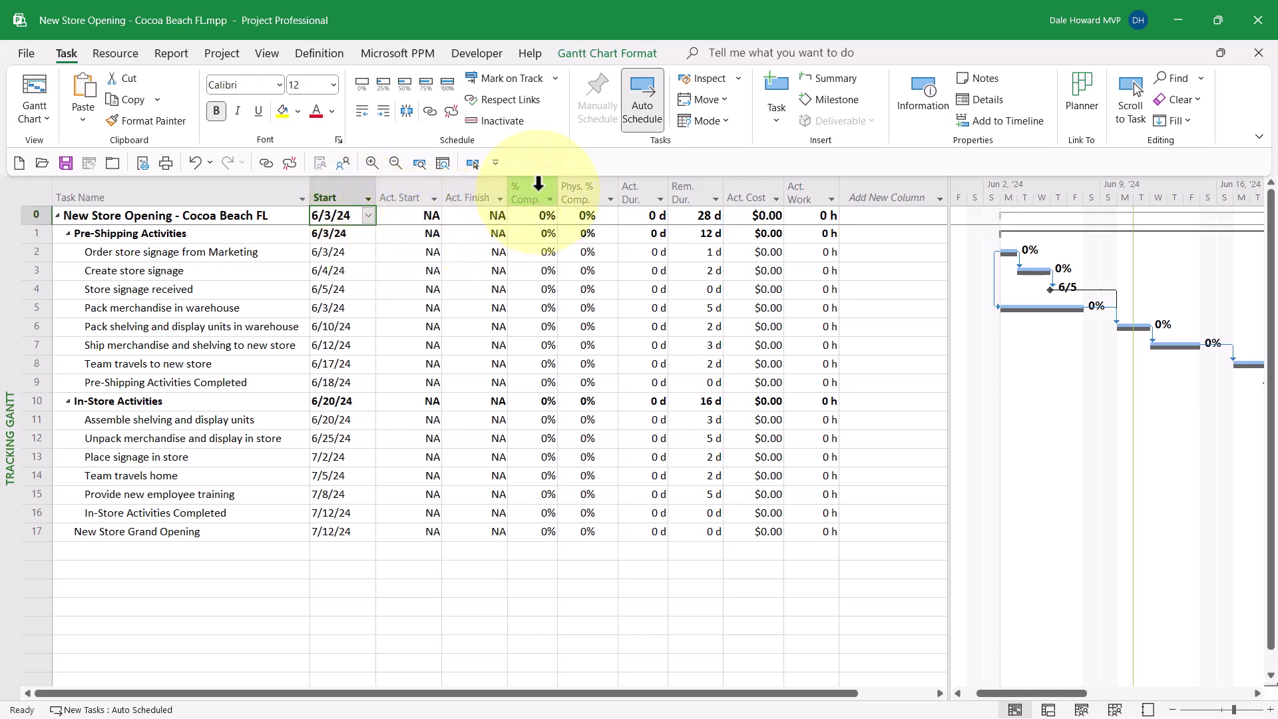
# Move the % Comp. column between Act. Start and Act. Finish and fit its width to the heading
pyautogui.moveTo(538, 184)
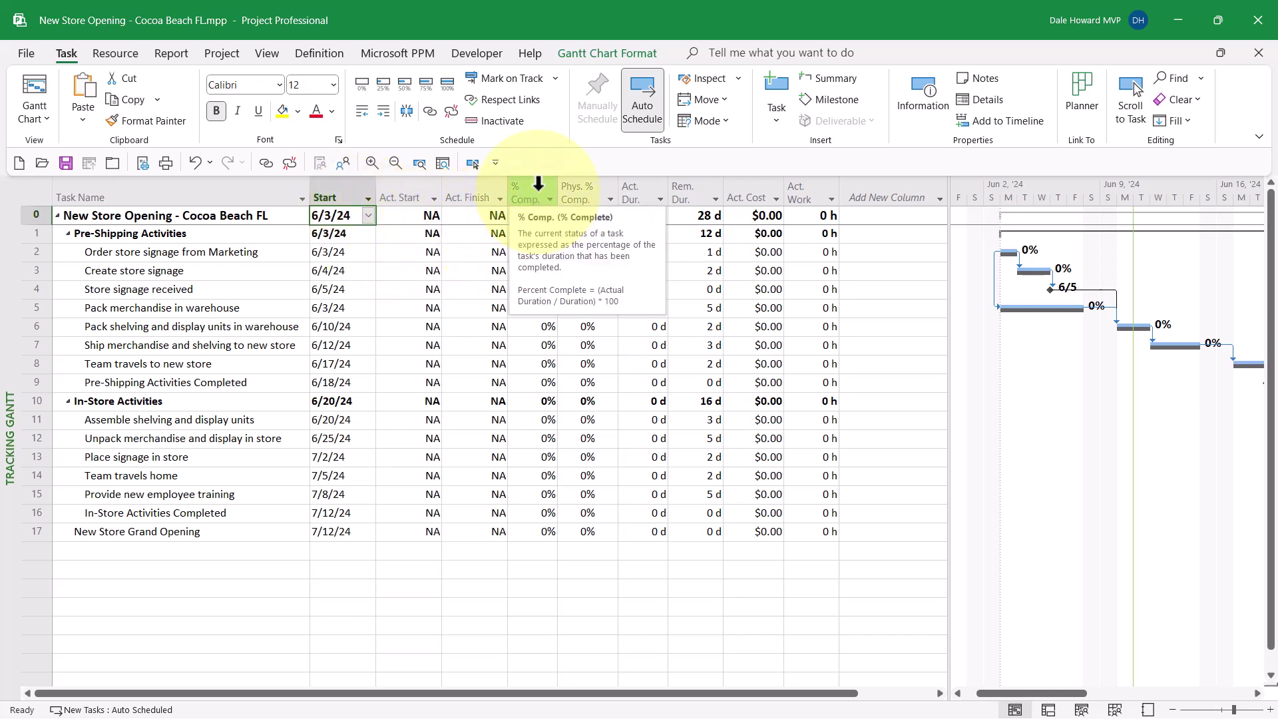
pyautogui.click(539, 183)
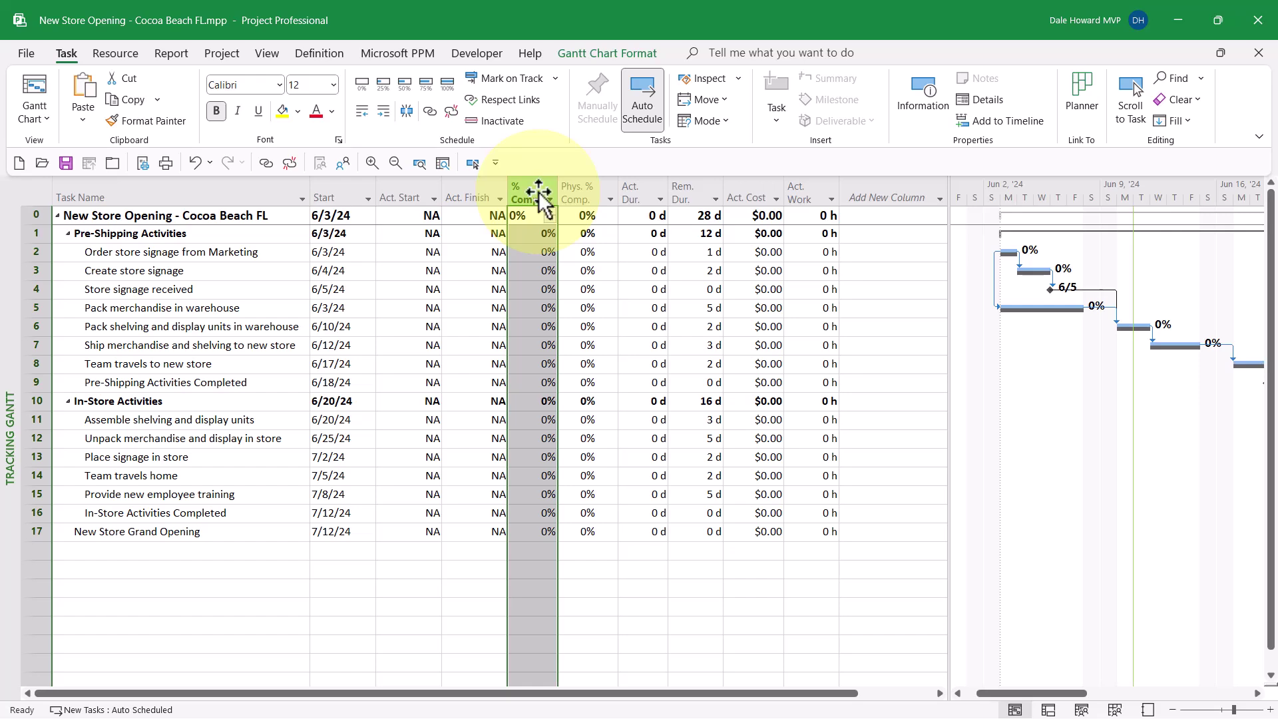
pyautogui.moveTo(537, 190); pyautogui.dragTo(438, 195)
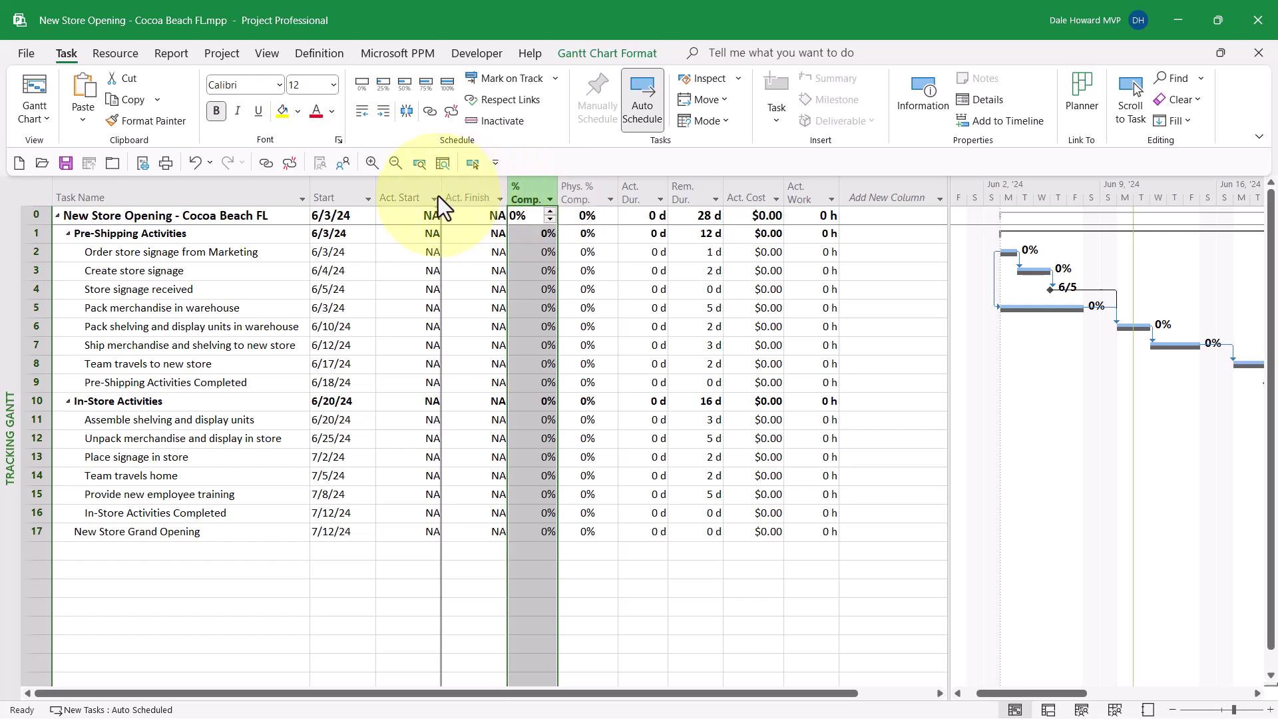
pyautogui.moveTo(438, 195); pyautogui.dragTo(438, 196)
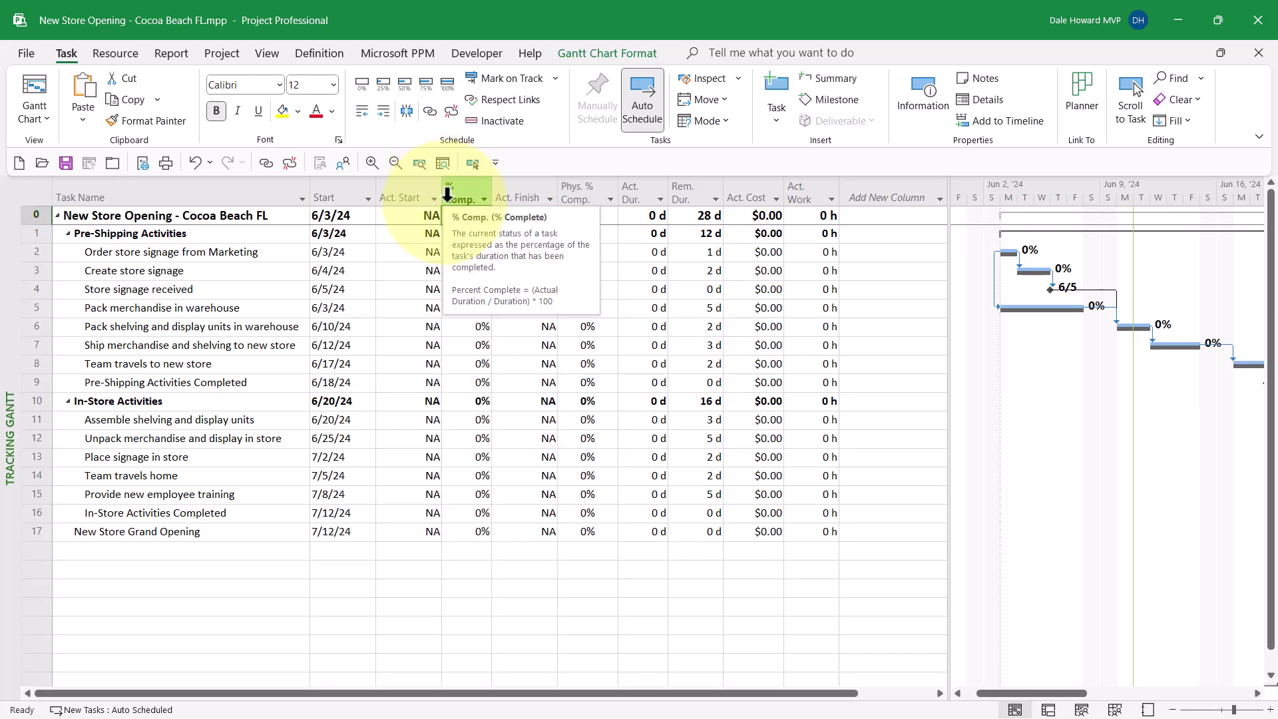
pyautogui.moveTo(494, 184); pyautogui.dragTo(493, 183)
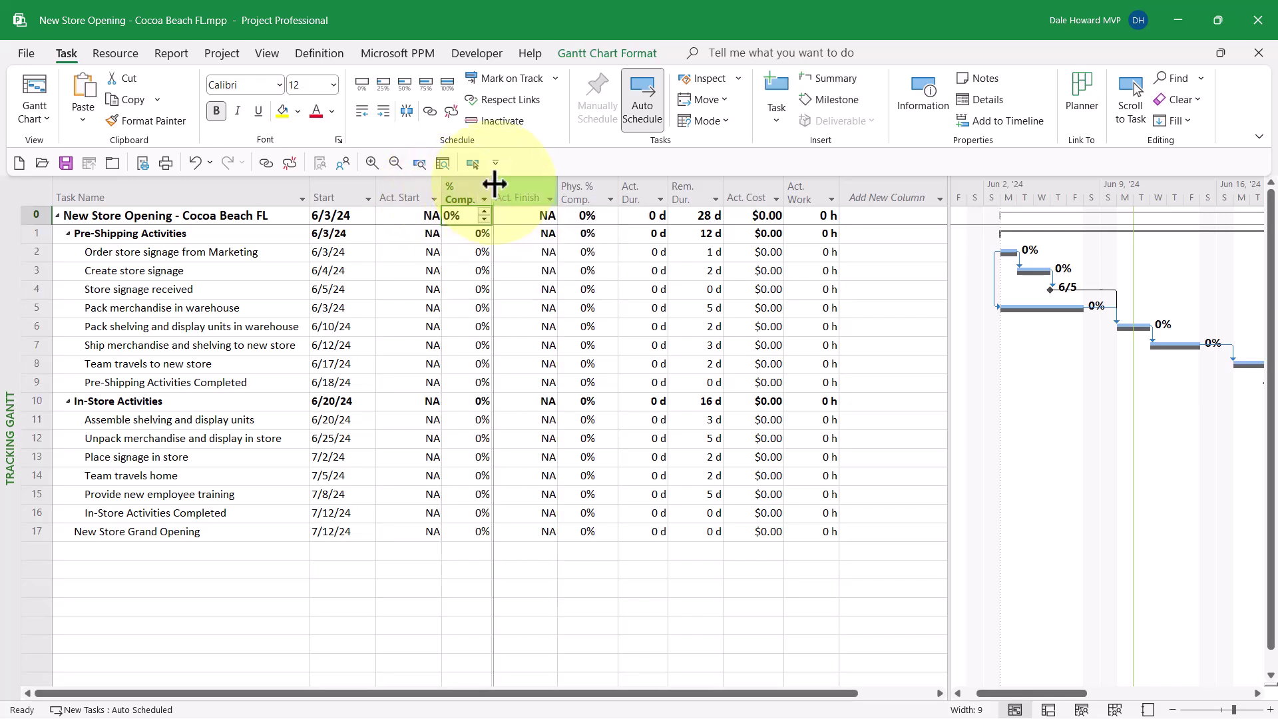
pyautogui.doubleClick(493, 184)
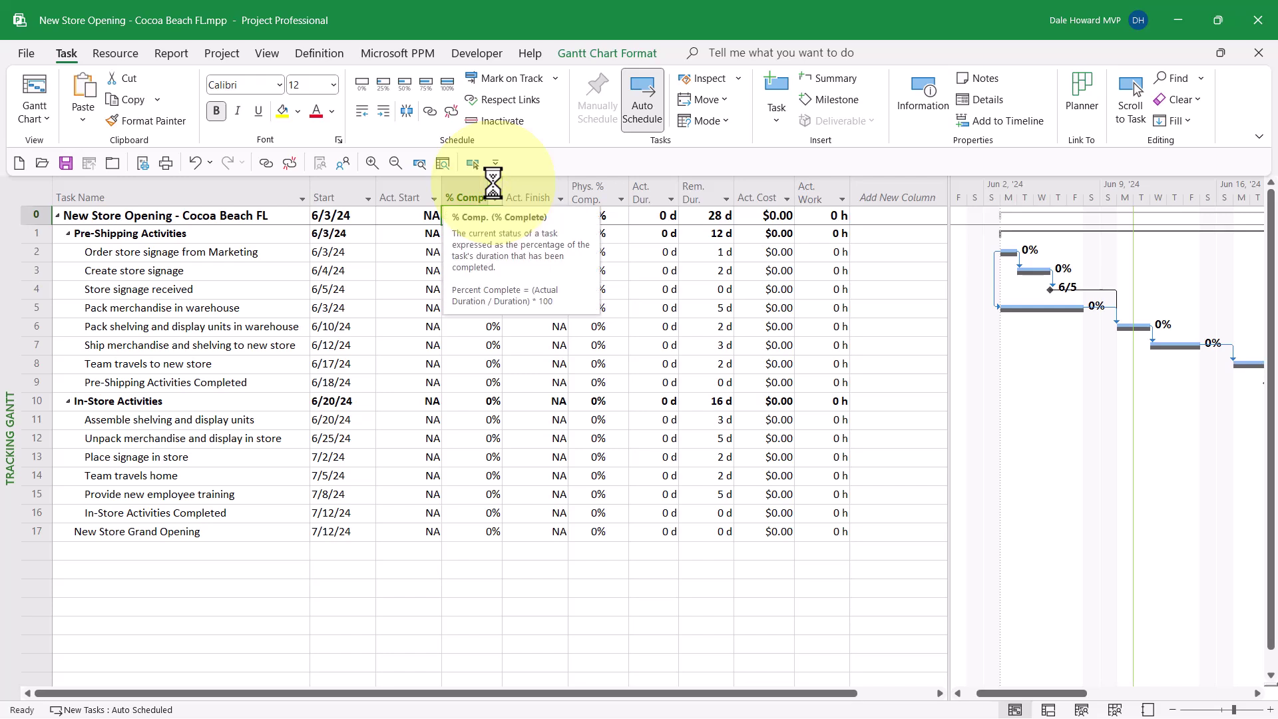
# Move the Rem. Dur. column between % Comp. and Act. Finish and fit its width to the heading
pyautogui.moveTo(680, 196)
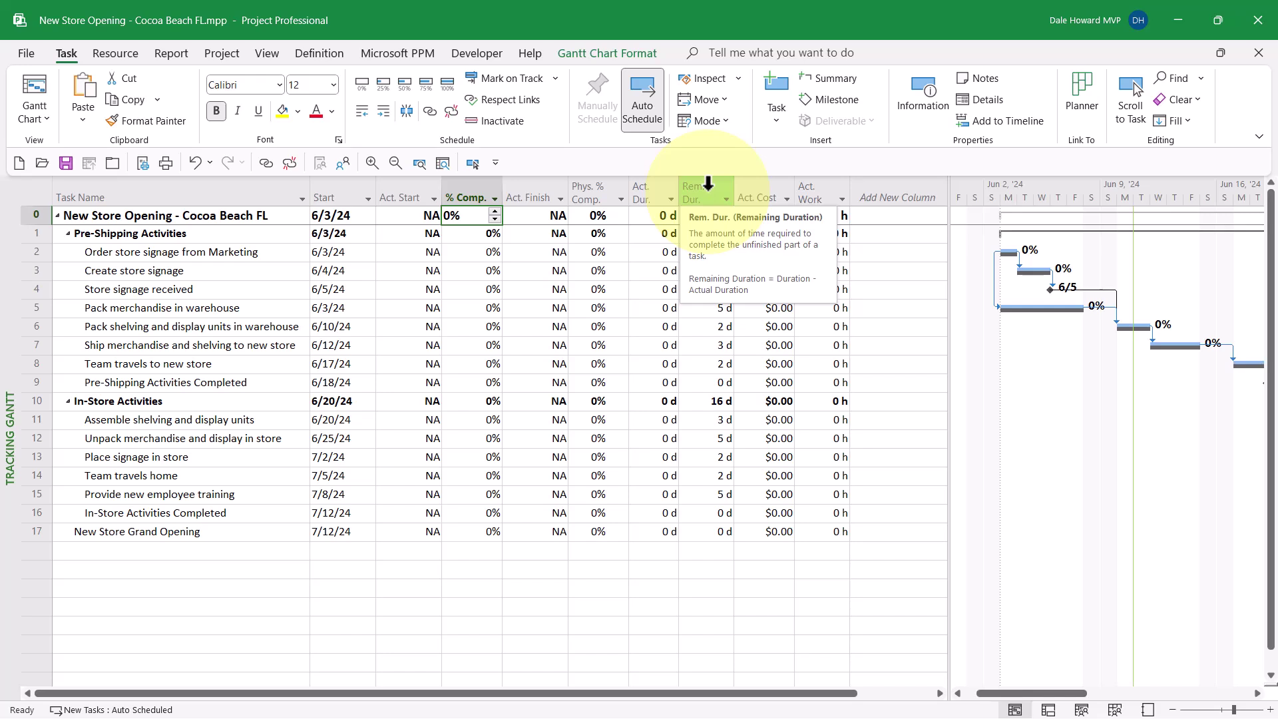
pyautogui.click(708, 184)
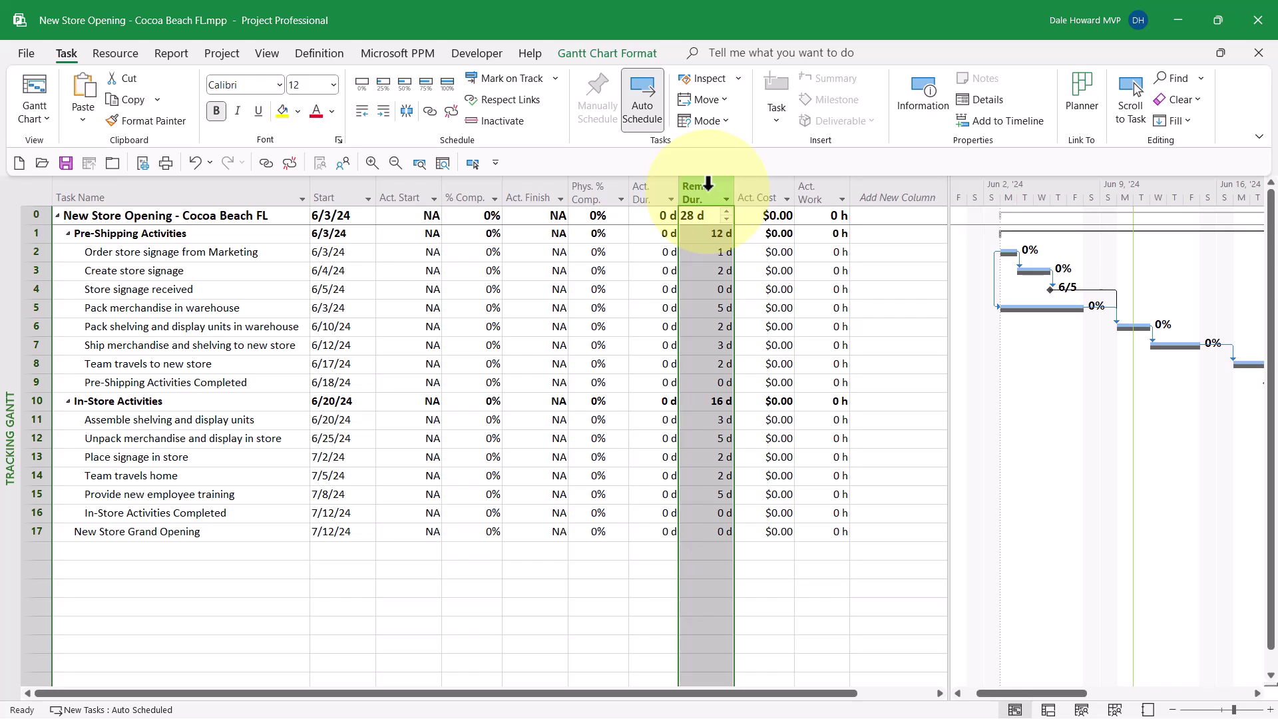
pyautogui.moveTo(708, 193); pyautogui.dragTo(501, 200)
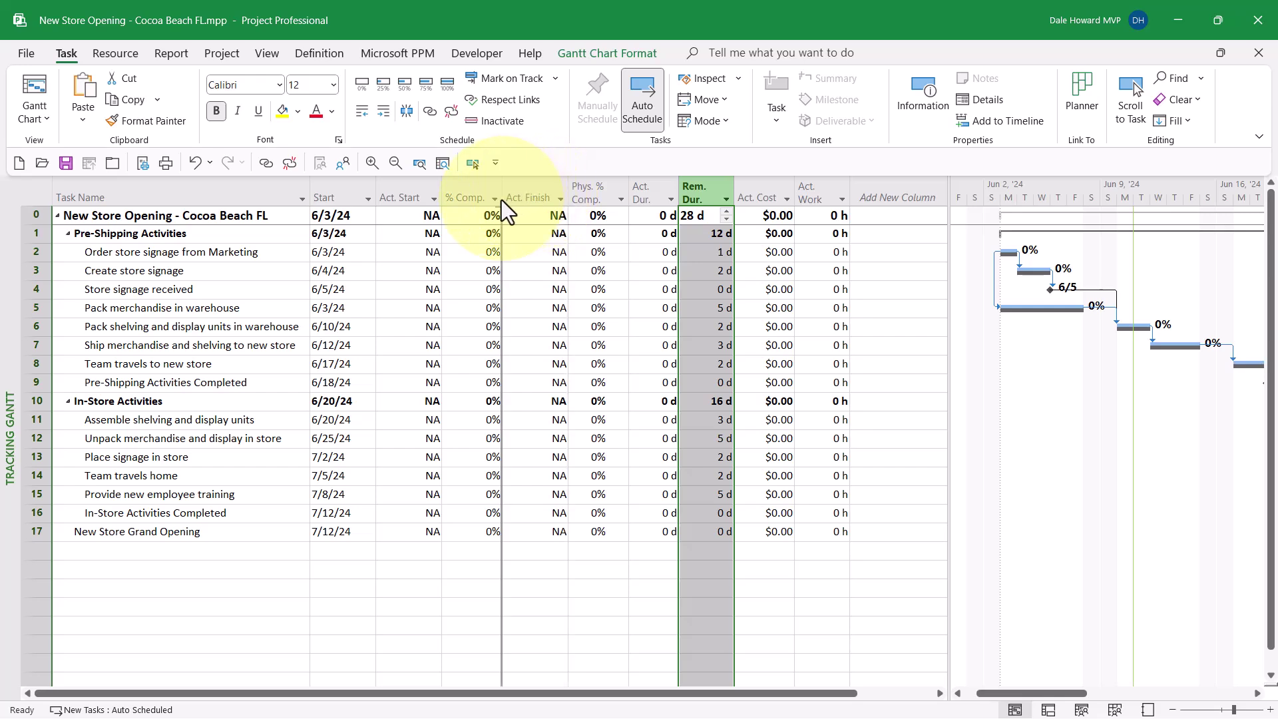
pyautogui.moveTo(501, 200); pyautogui.dragTo(501, 200)
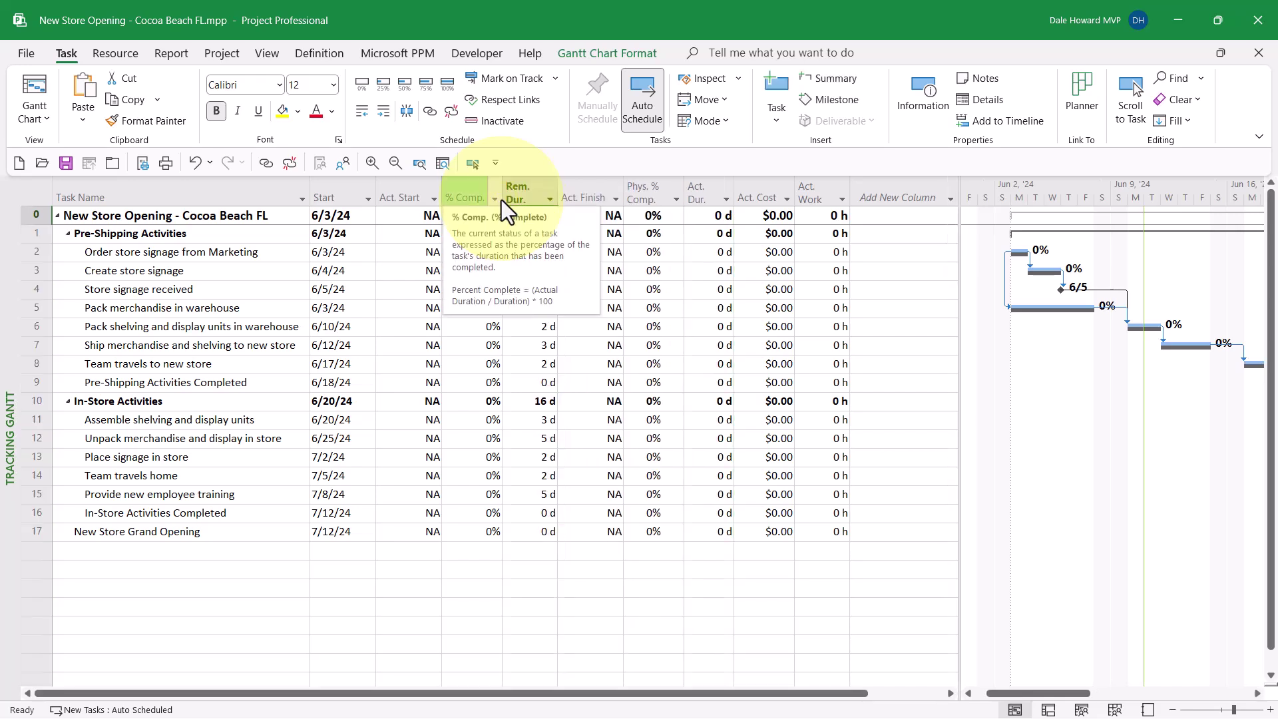
pyautogui.doubleClick(557, 191)
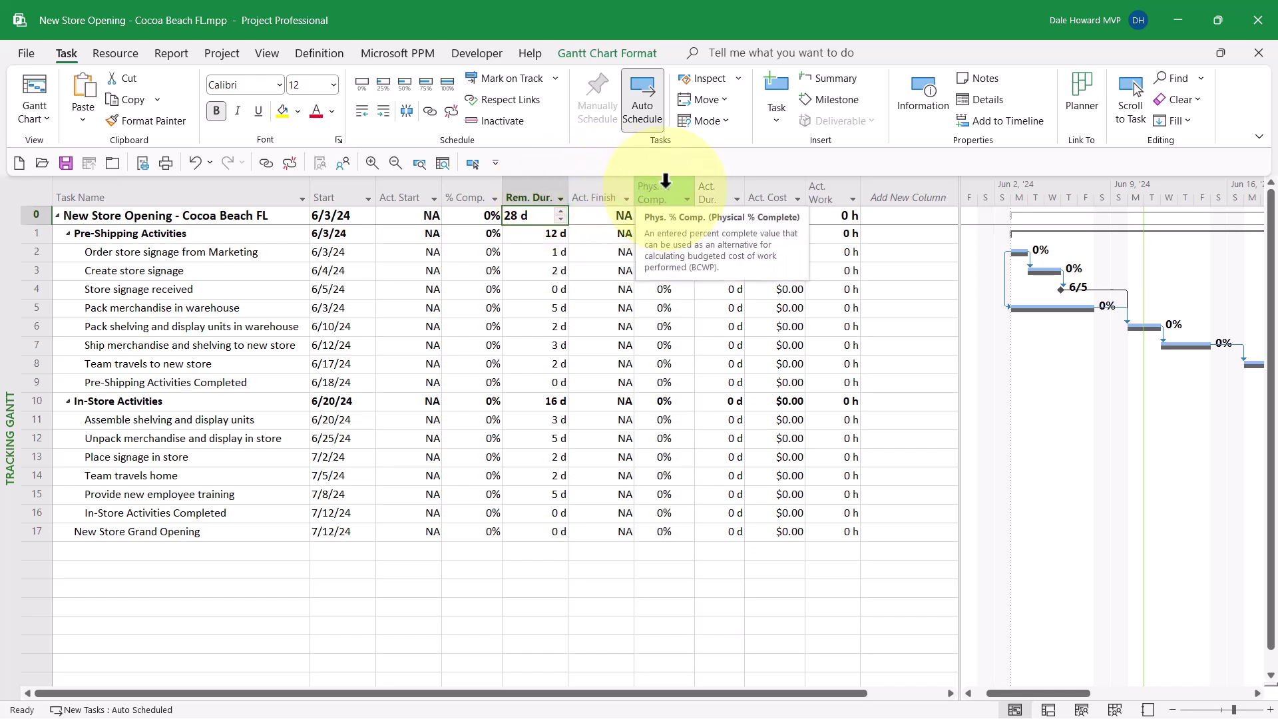
# Insert a Finish column between the Act. Finish and Phys. % Comp. columns
pyautogui.rightClick(665, 181)
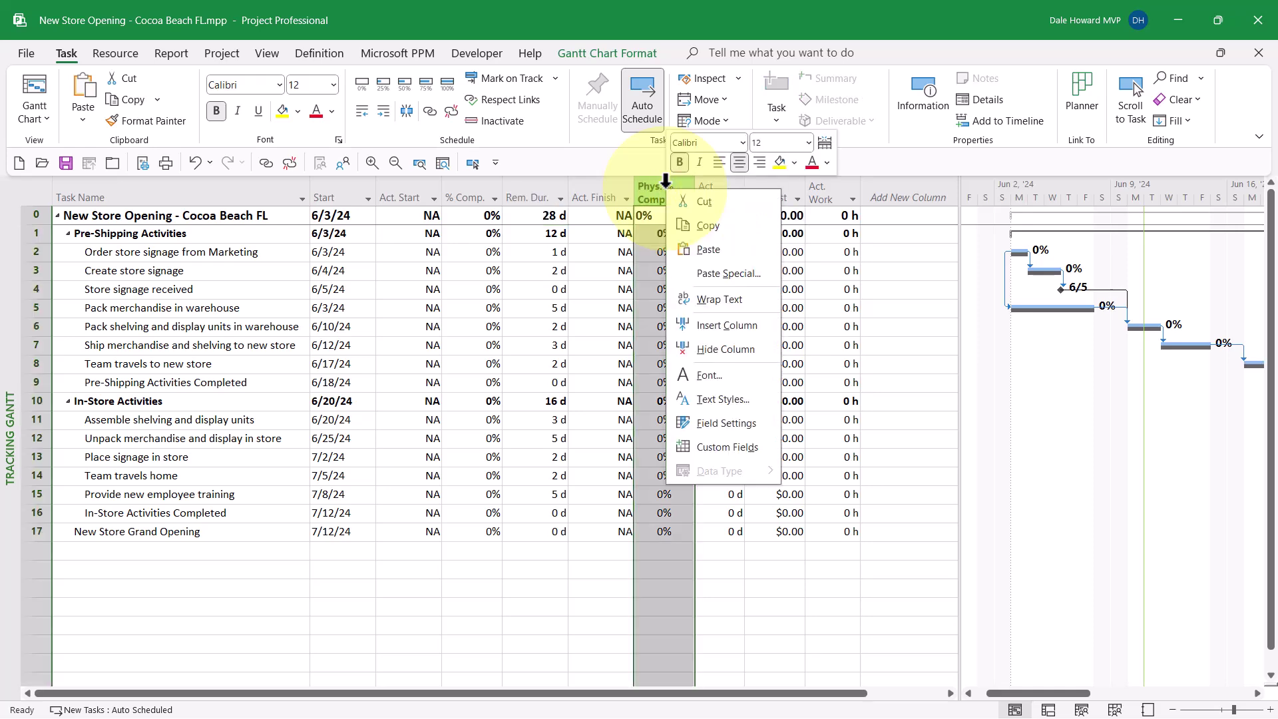
pyautogui.click(741, 329)
pyautogui.write('finish')
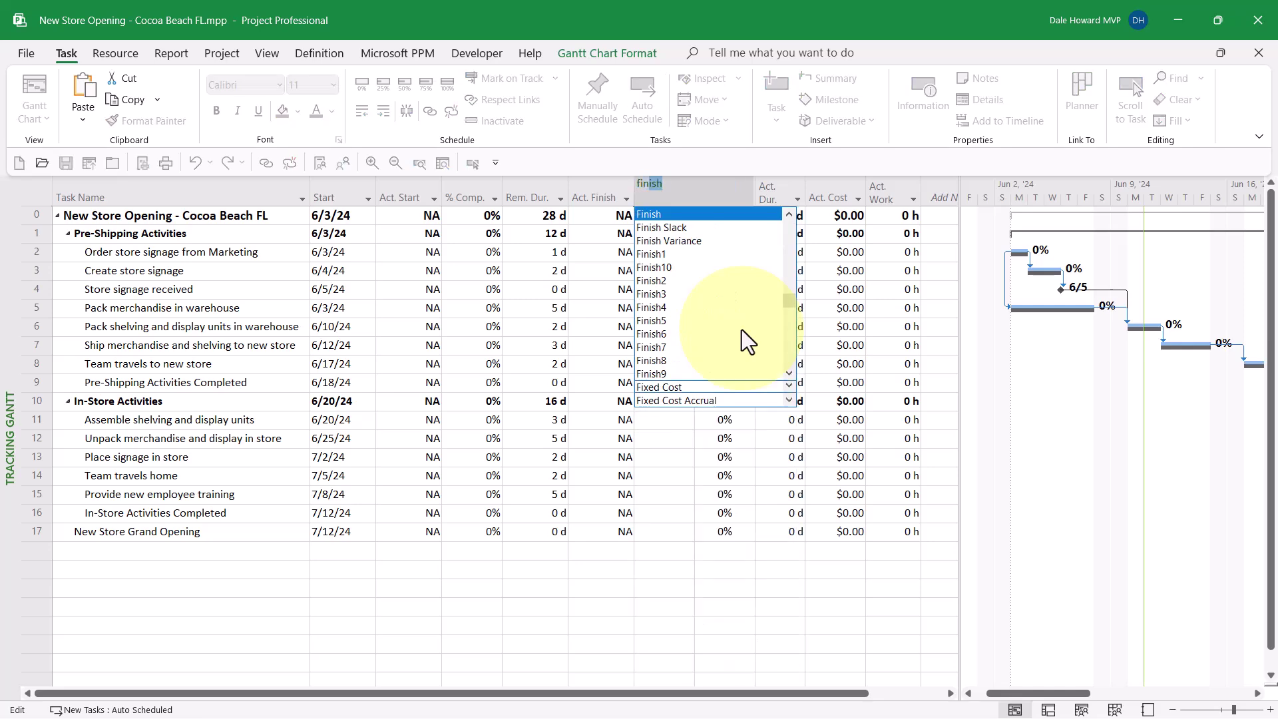
pyautogui.click(668, 218)
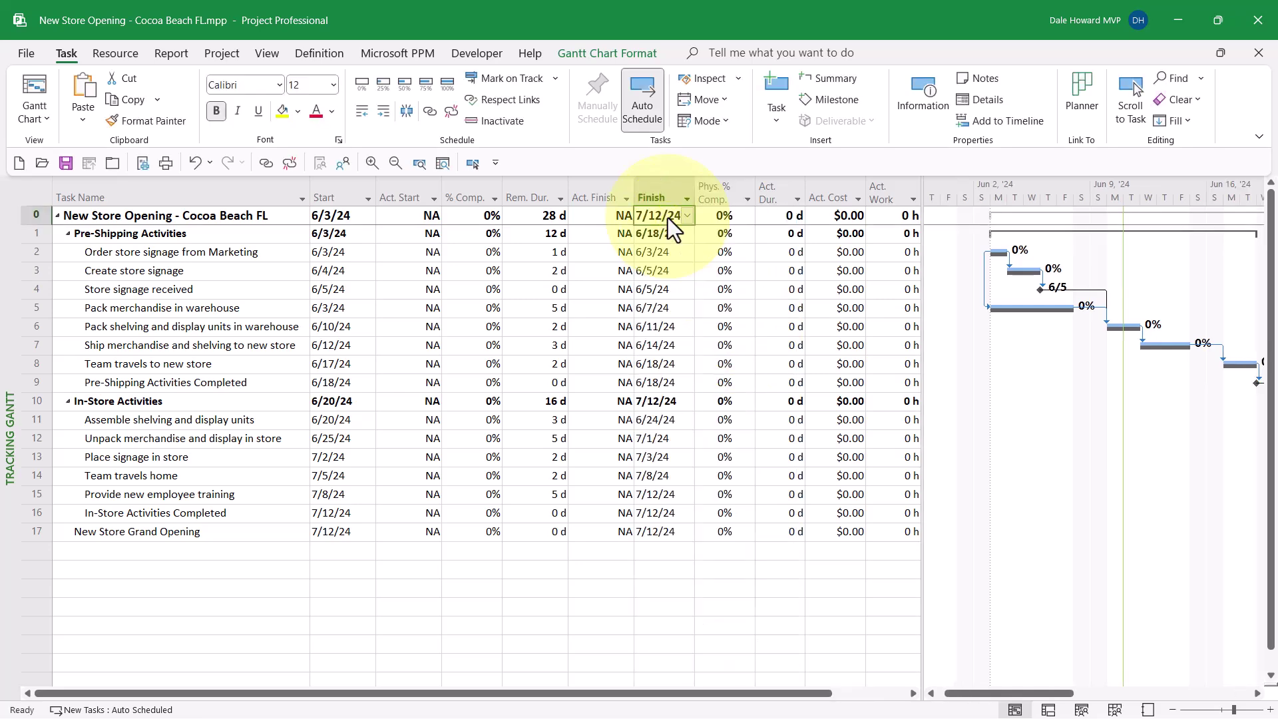
# Insert a best-fitted Resource Names column after Finish, and narrow the table area so it ends at the Finish column
pyautogui.rightClick(723, 183)
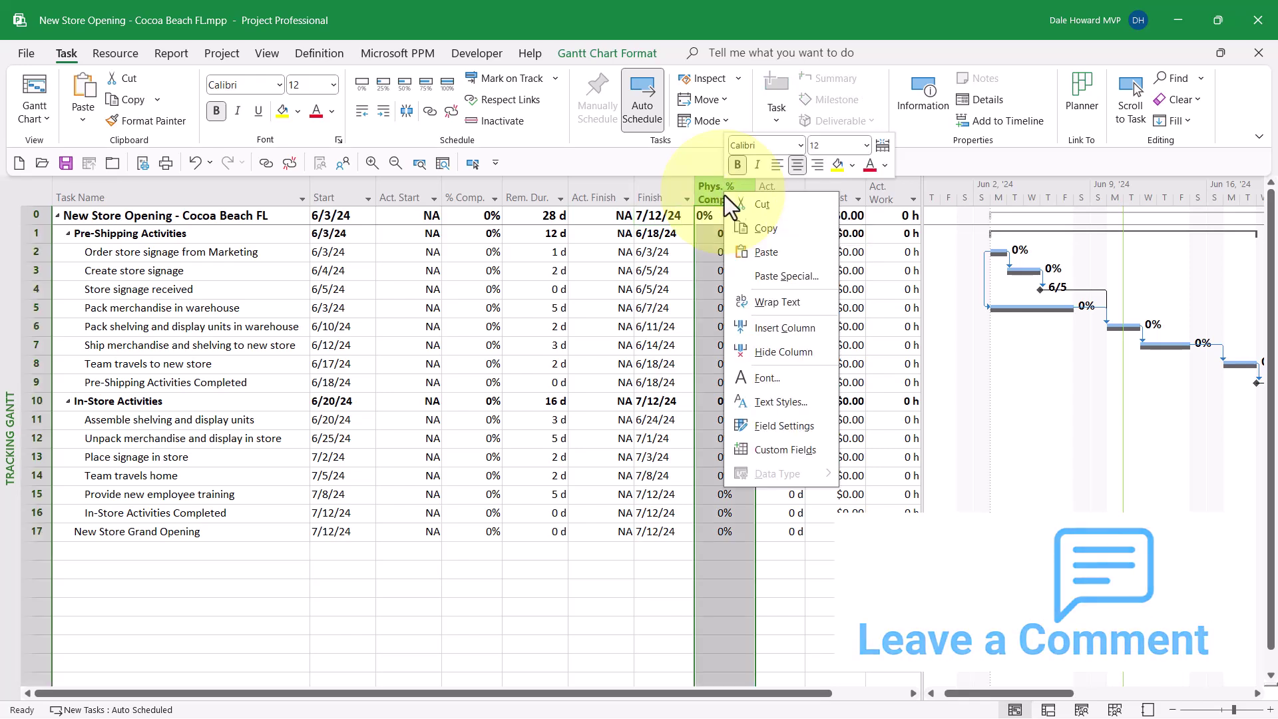
pyautogui.click(797, 328)
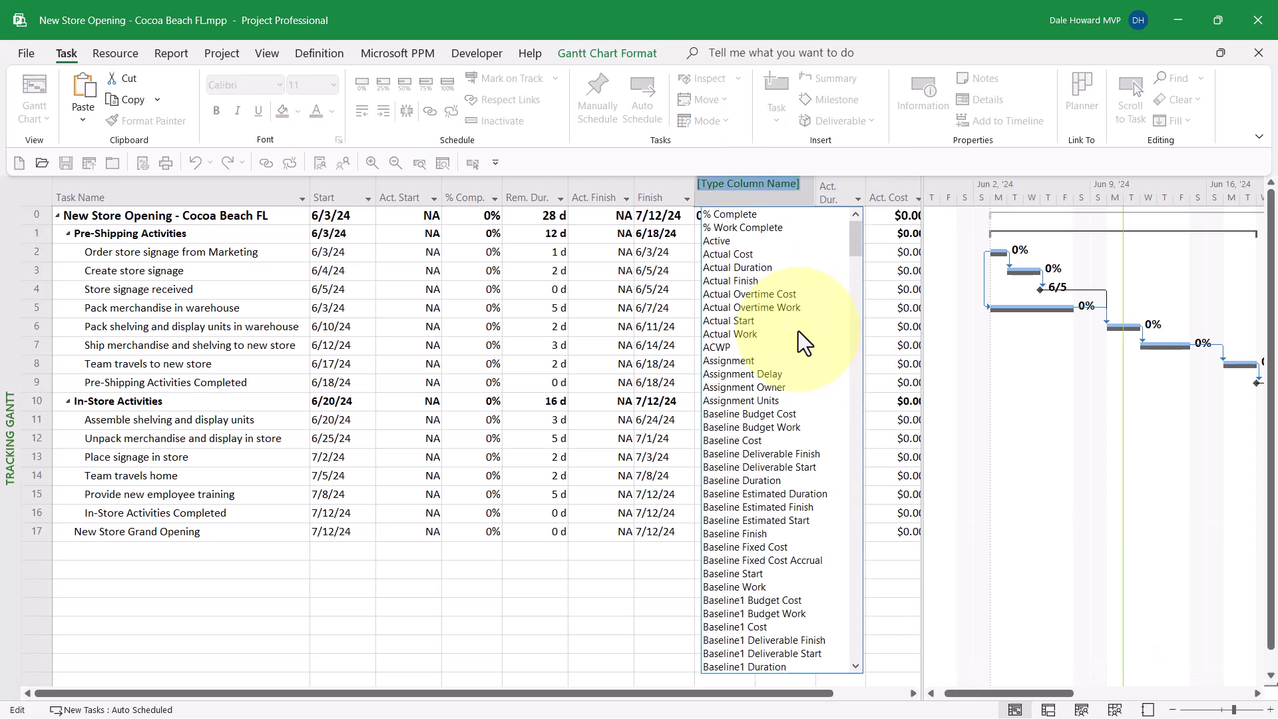
pyautogui.write('resource Group')
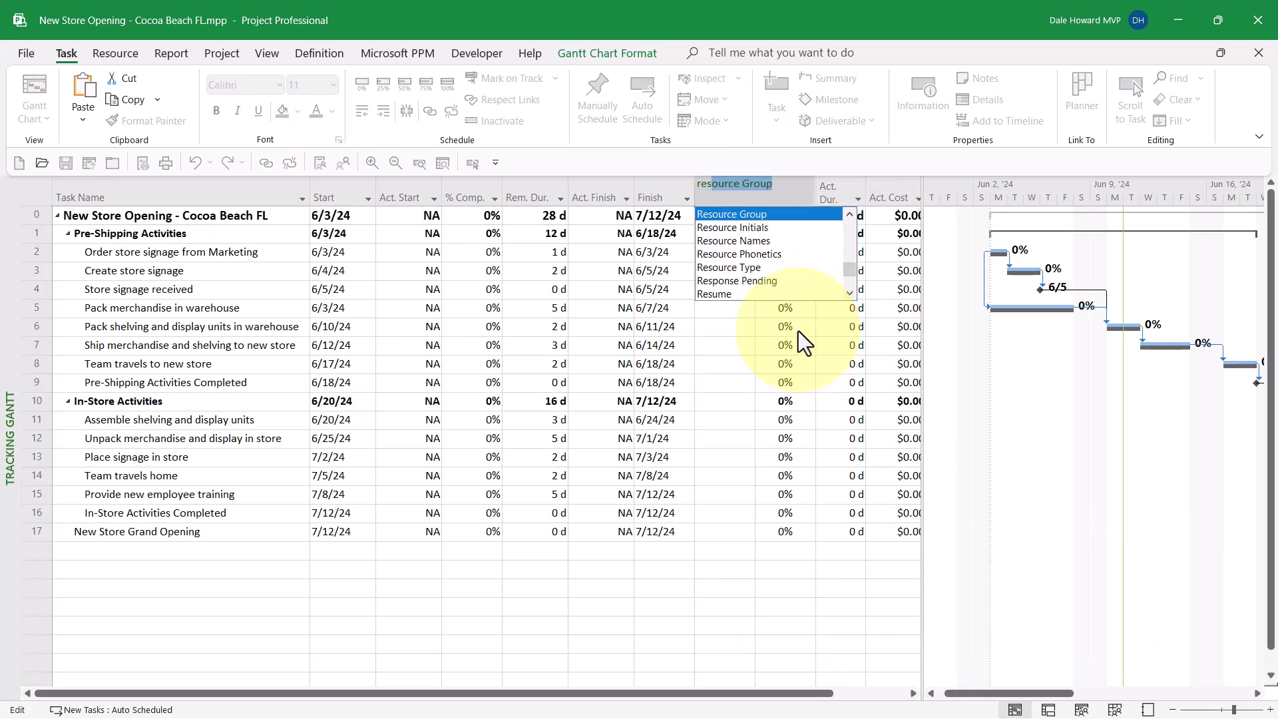
pyautogui.click(761, 240)
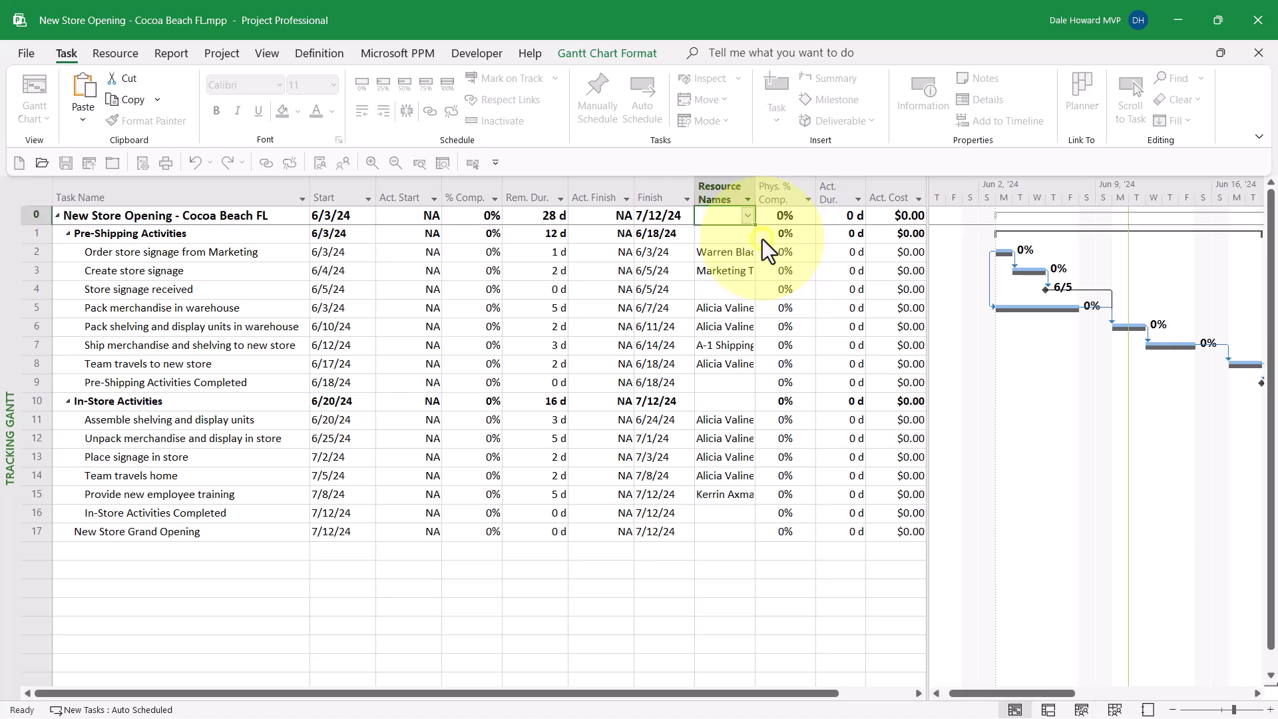
pyautogui.doubleClick(750, 190)
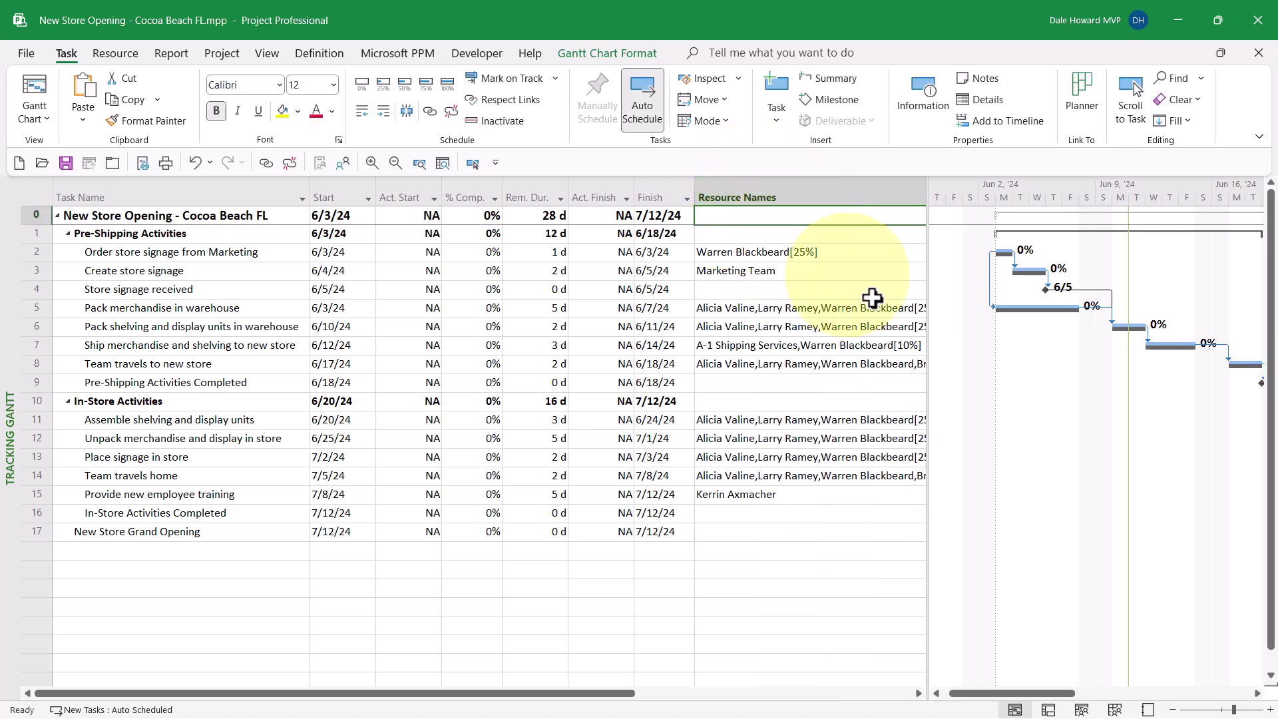
pyautogui.moveTo(930, 291); pyautogui.dragTo(708, 323)
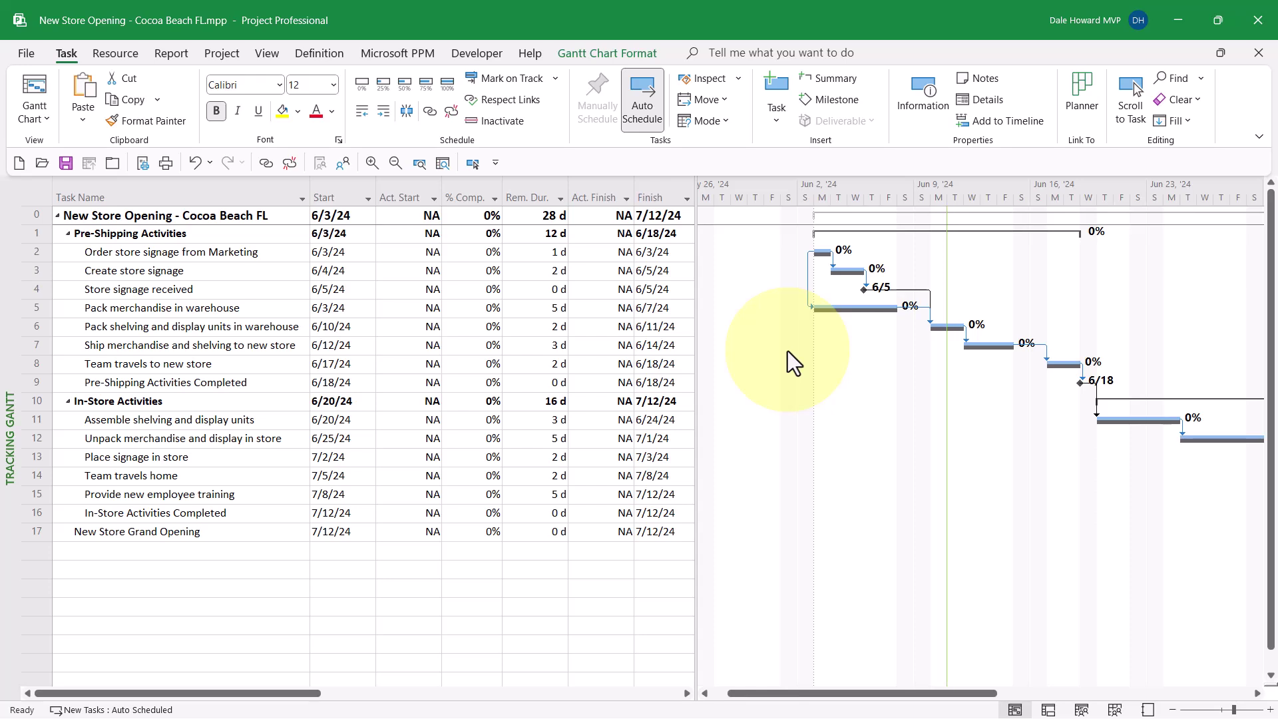
# Right-align the data in the Start column through its field settings
pyautogui.rightClick(345, 188)
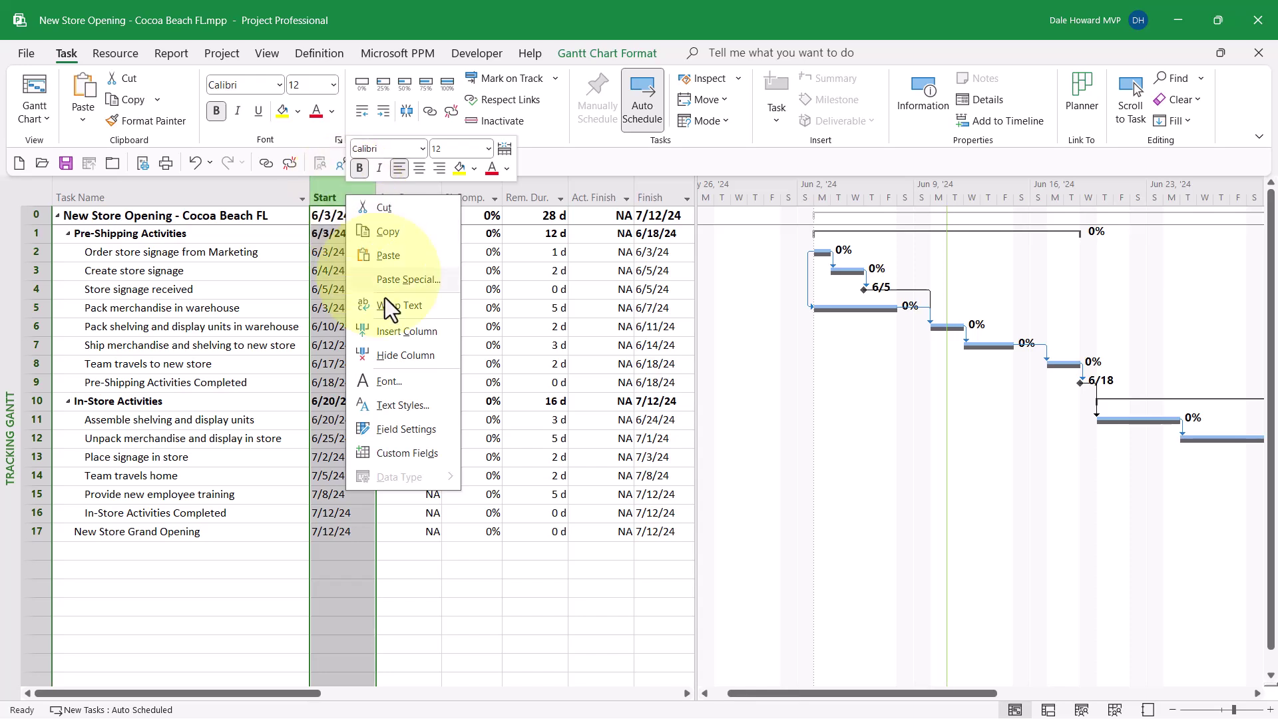
pyautogui.click(422, 433)
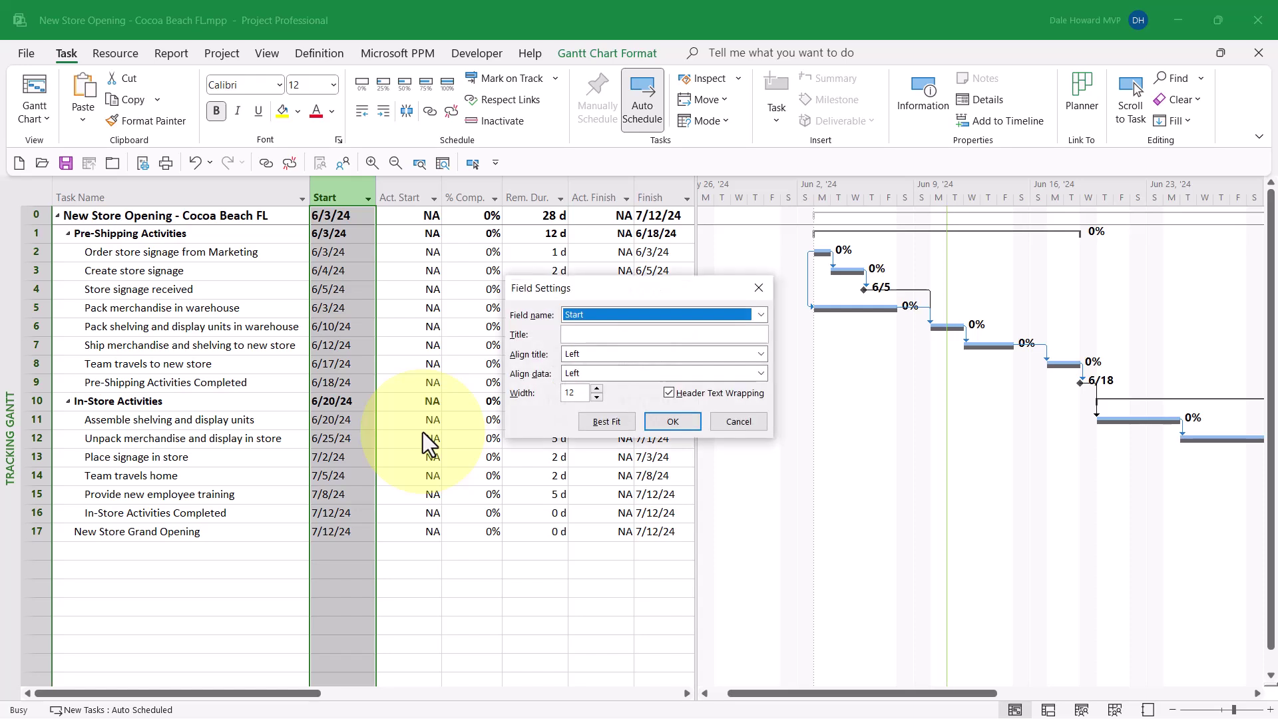
pyautogui.click(761, 374)
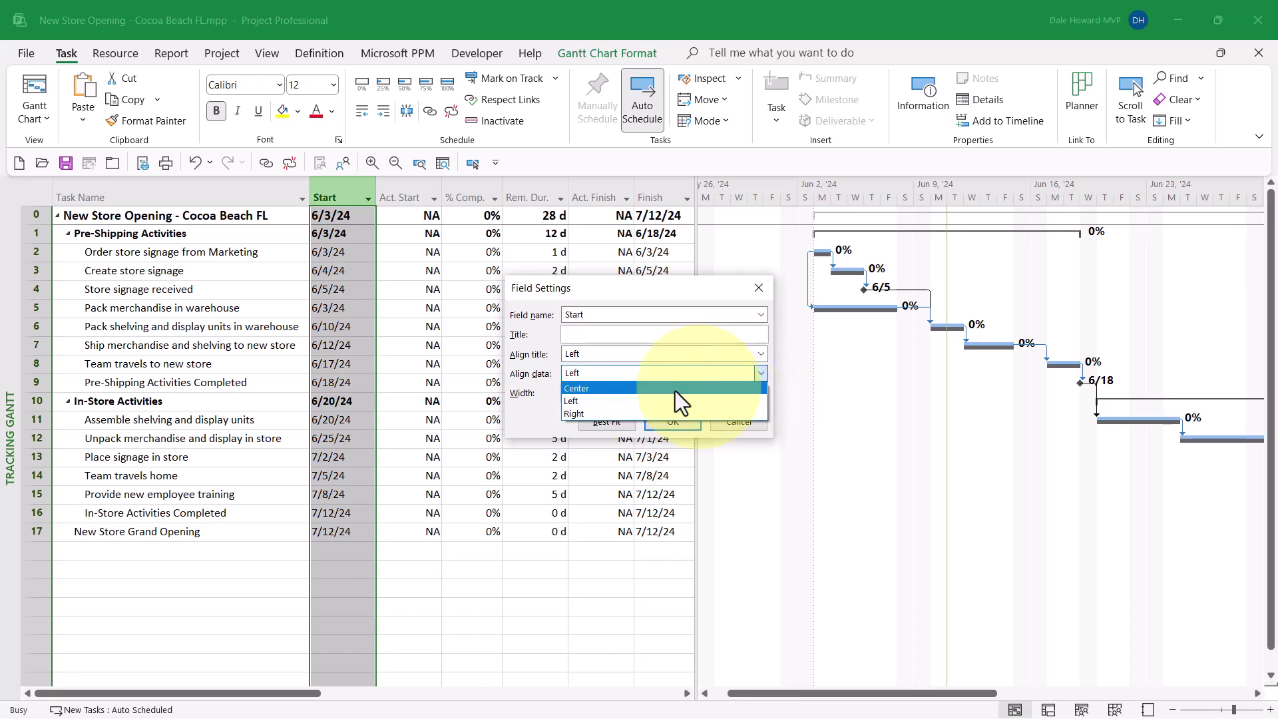
pyautogui.click(617, 414)
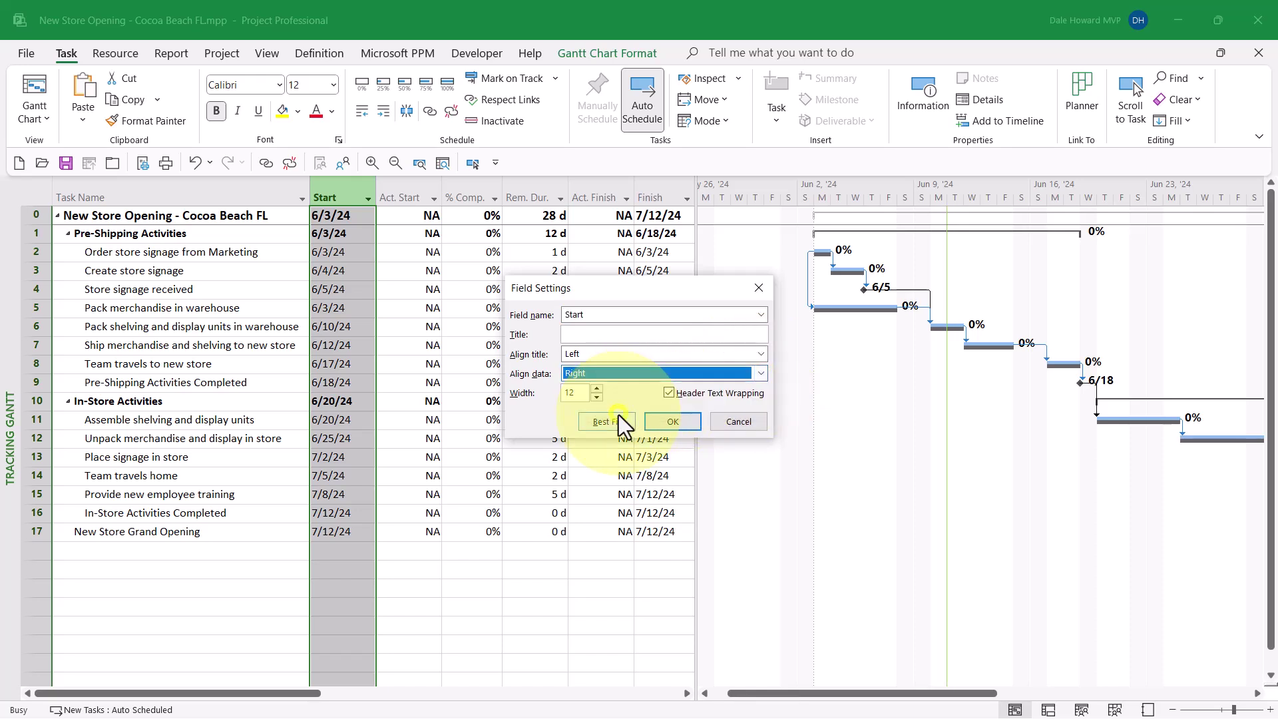
pyautogui.click(673, 422)
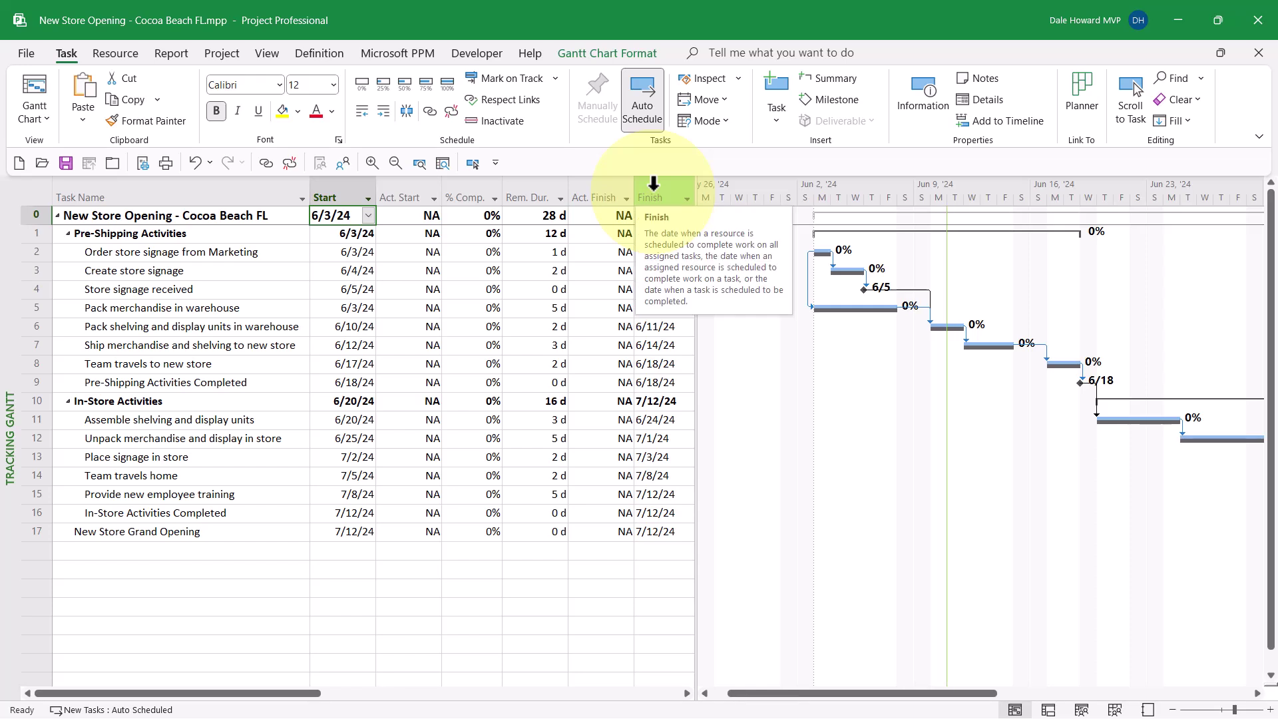
# Right-align the data in the Finish column, and reselect the project summary task's name
pyautogui.rightClick(653, 183)
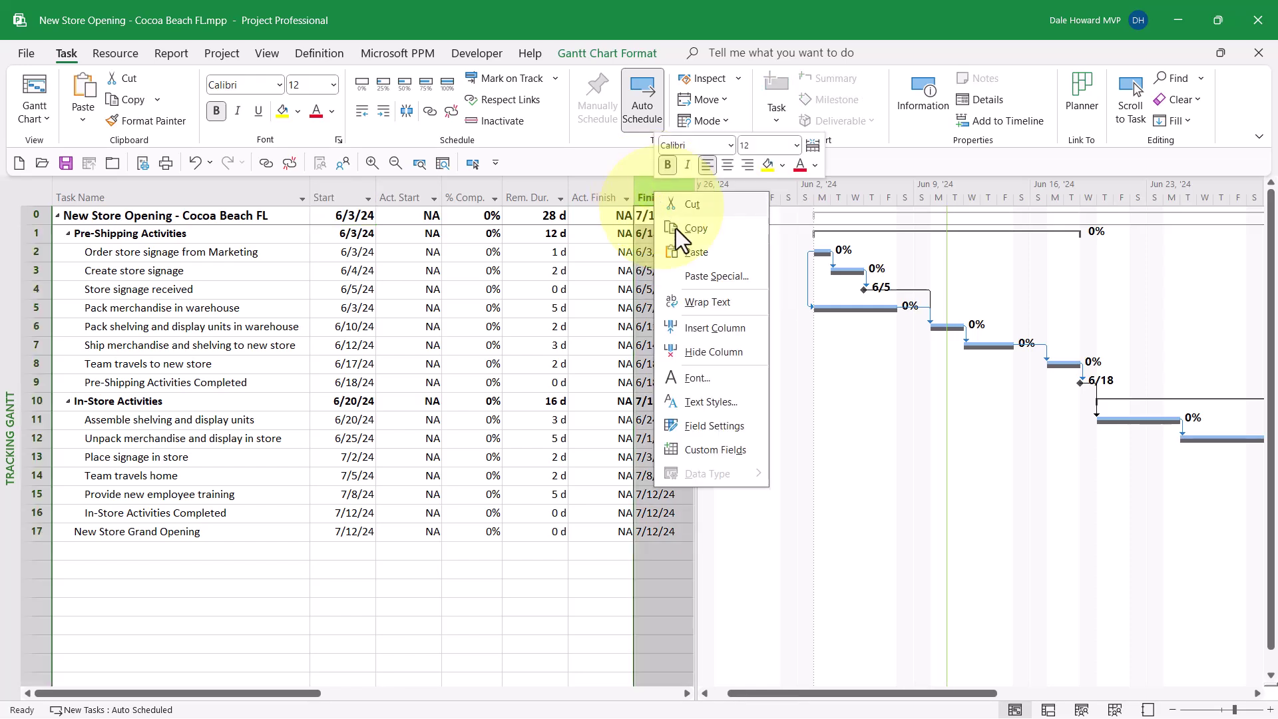
pyautogui.click(739, 422)
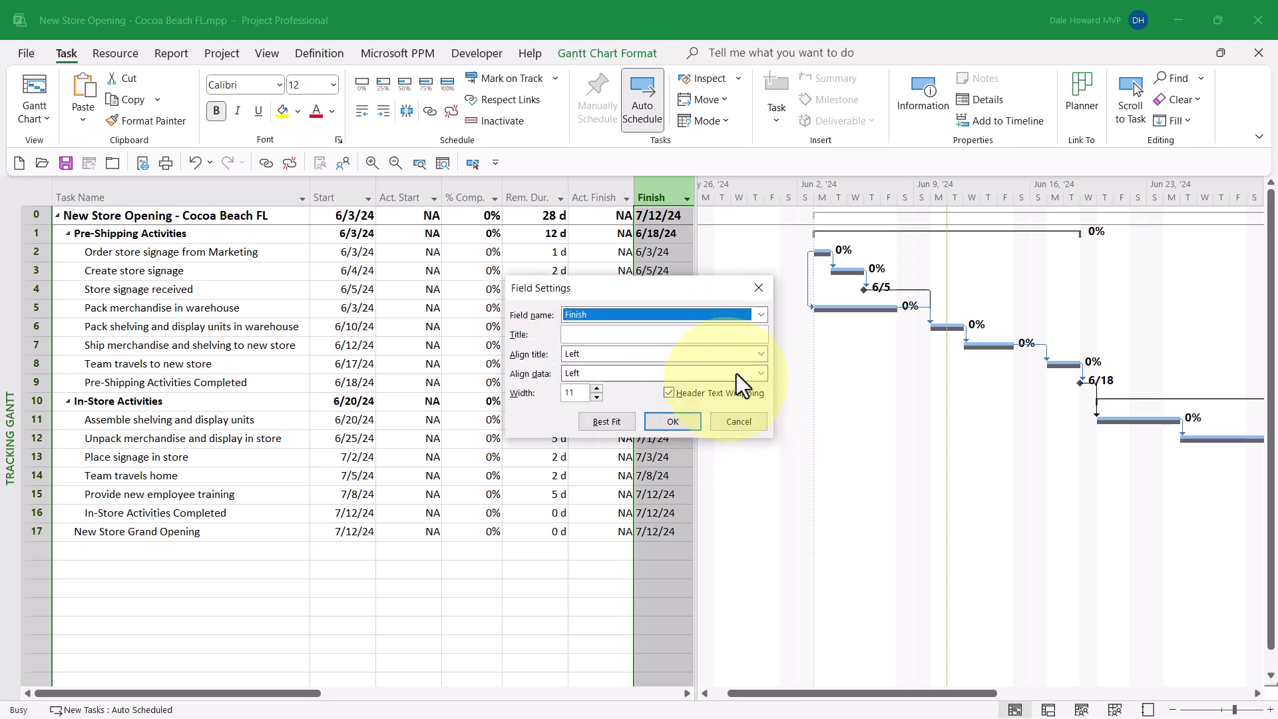
pyautogui.click(761, 372)
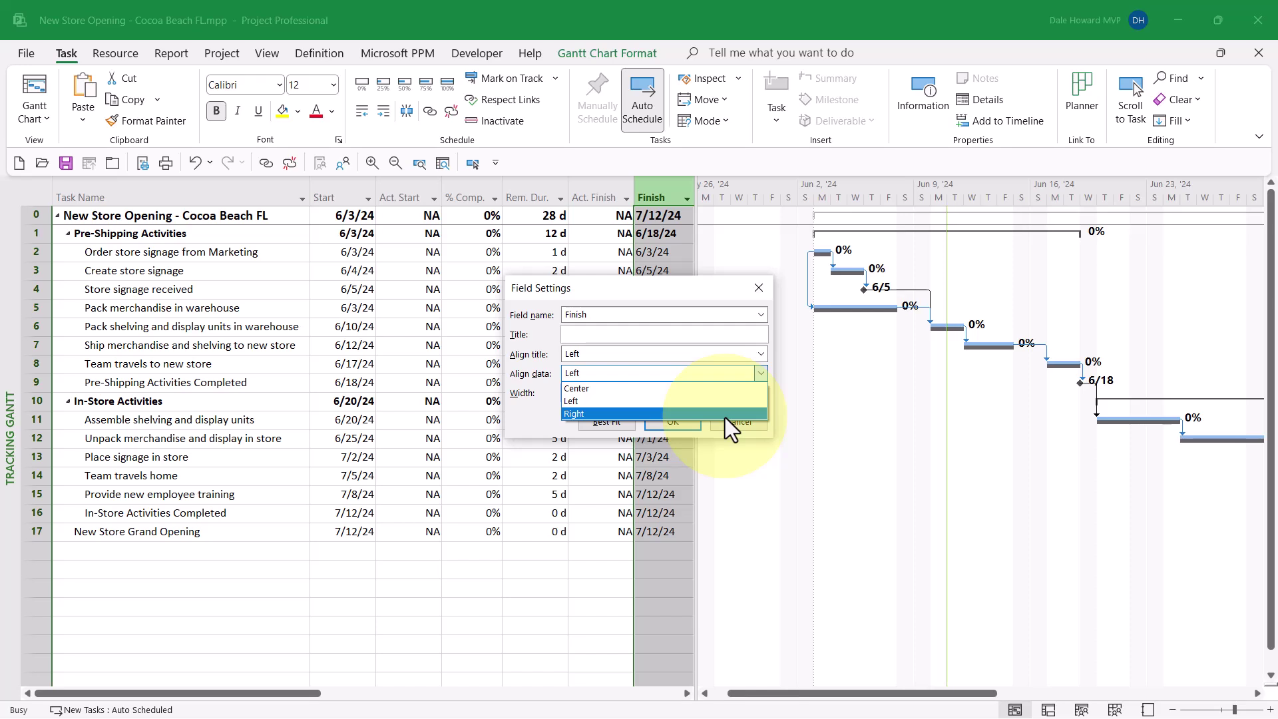
pyautogui.click(725, 417)
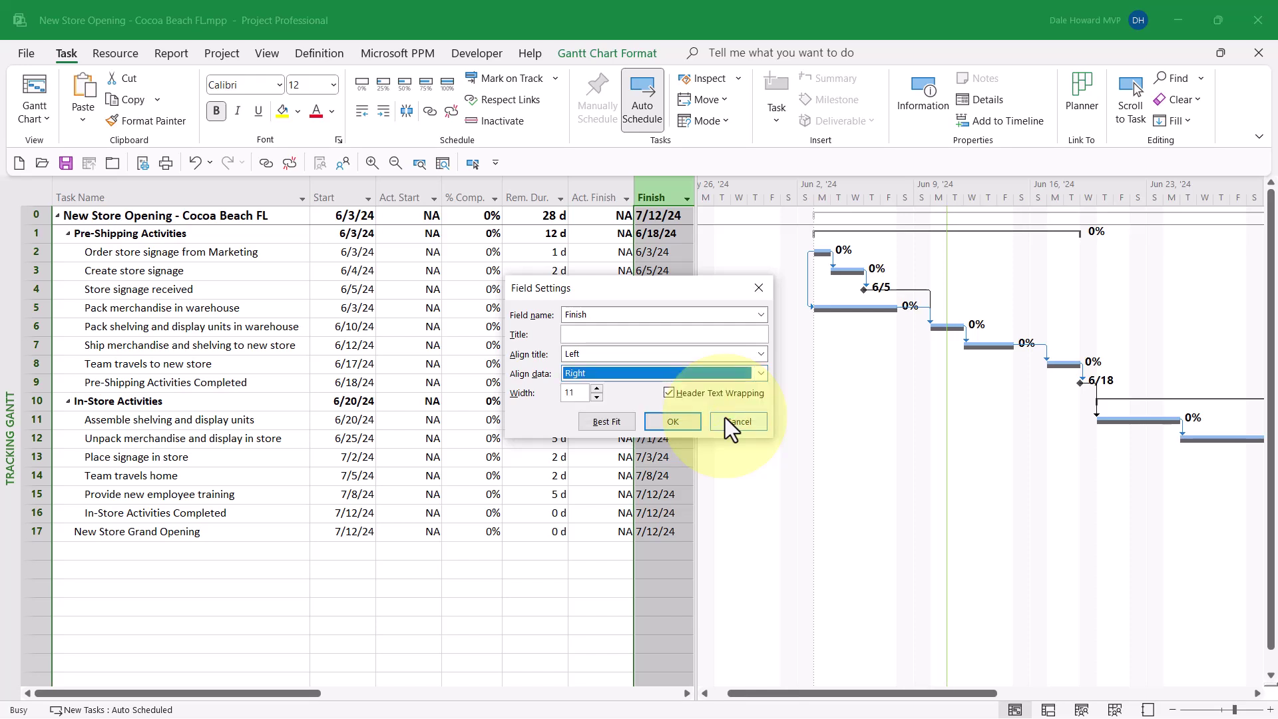
pyautogui.click(695, 421)
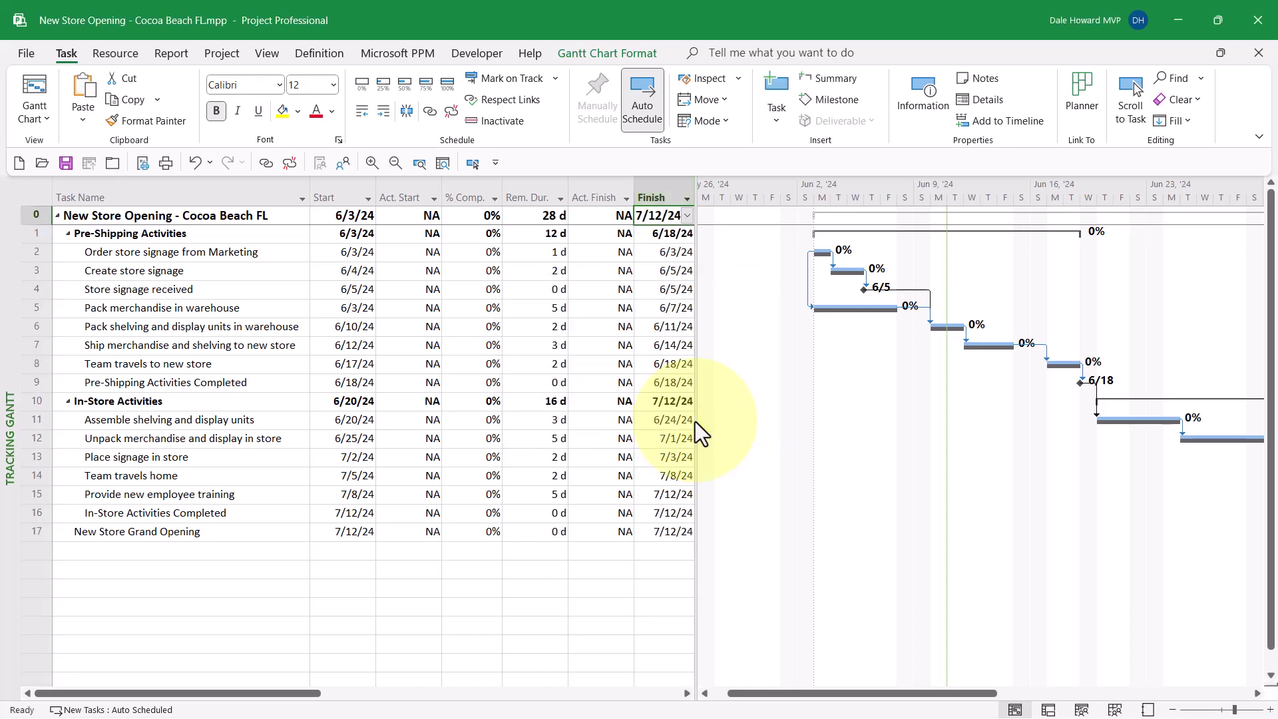
pyautogui.click(138, 213)
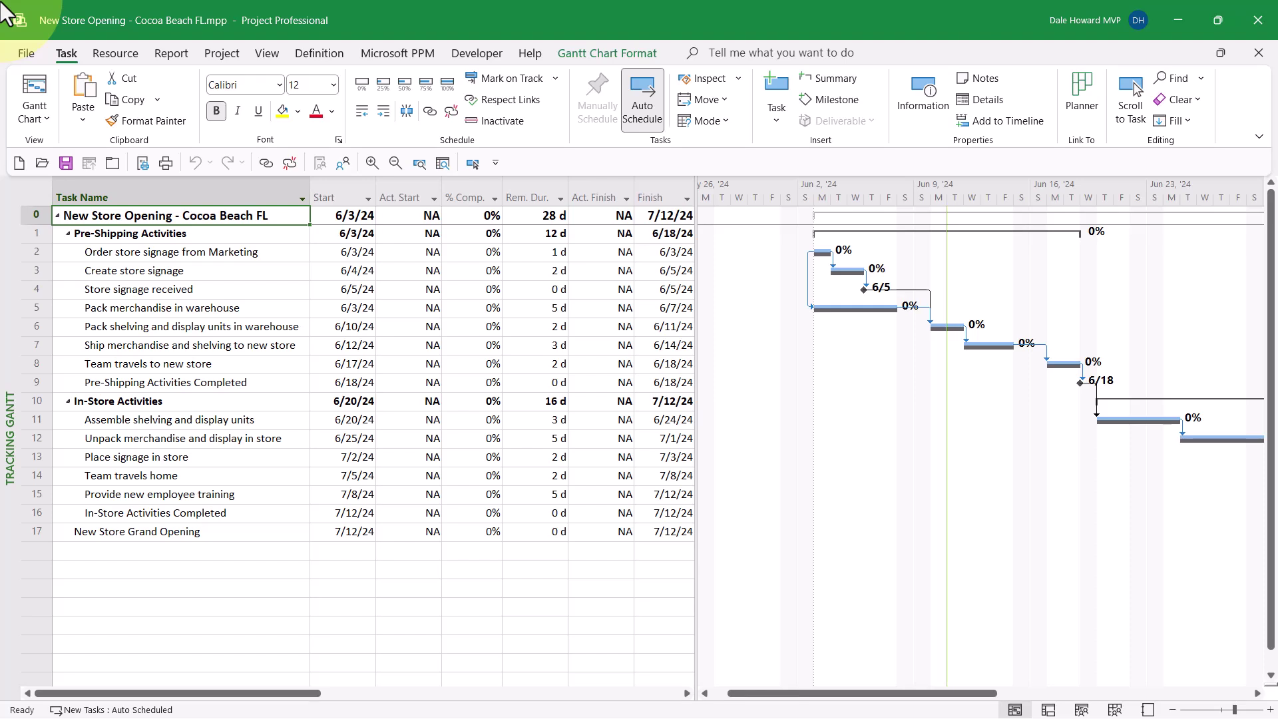
# Copy the project's customized Tracking task table into Global.MPT with the Organizer, replacing the existing one, and return to the project
pyautogui.click(30, 58)
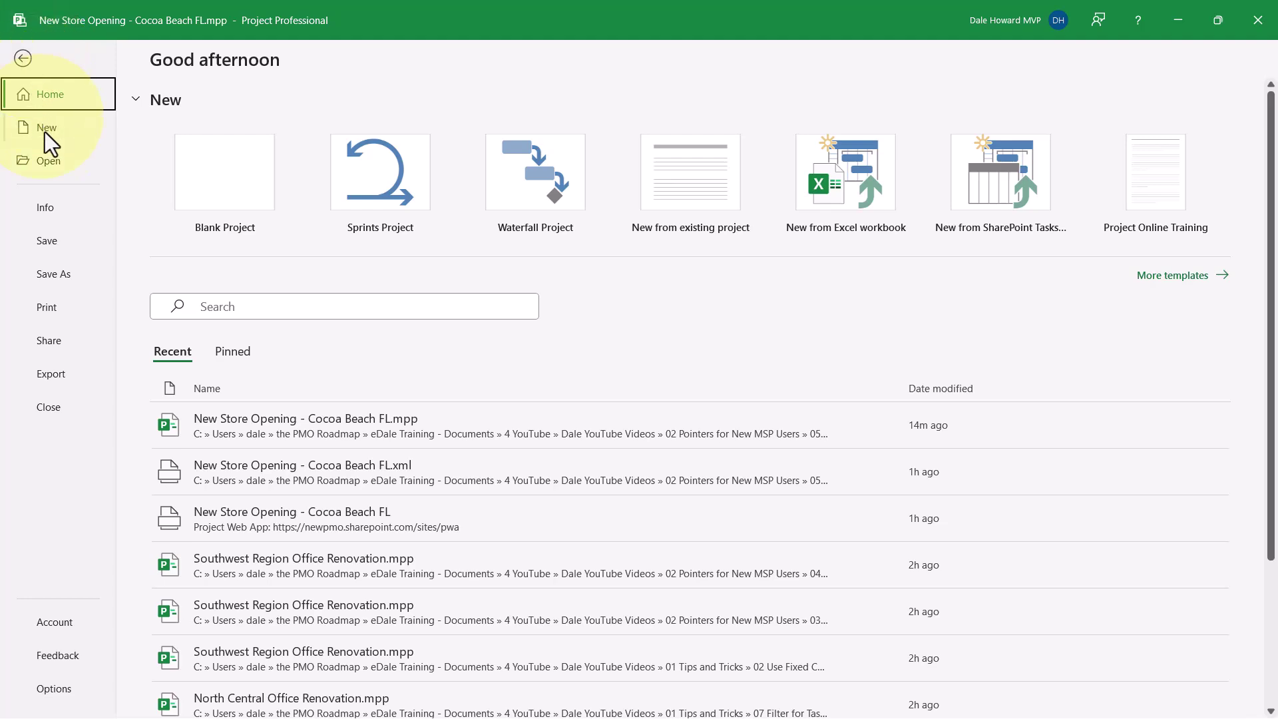
pyautogui.click(50, 212)
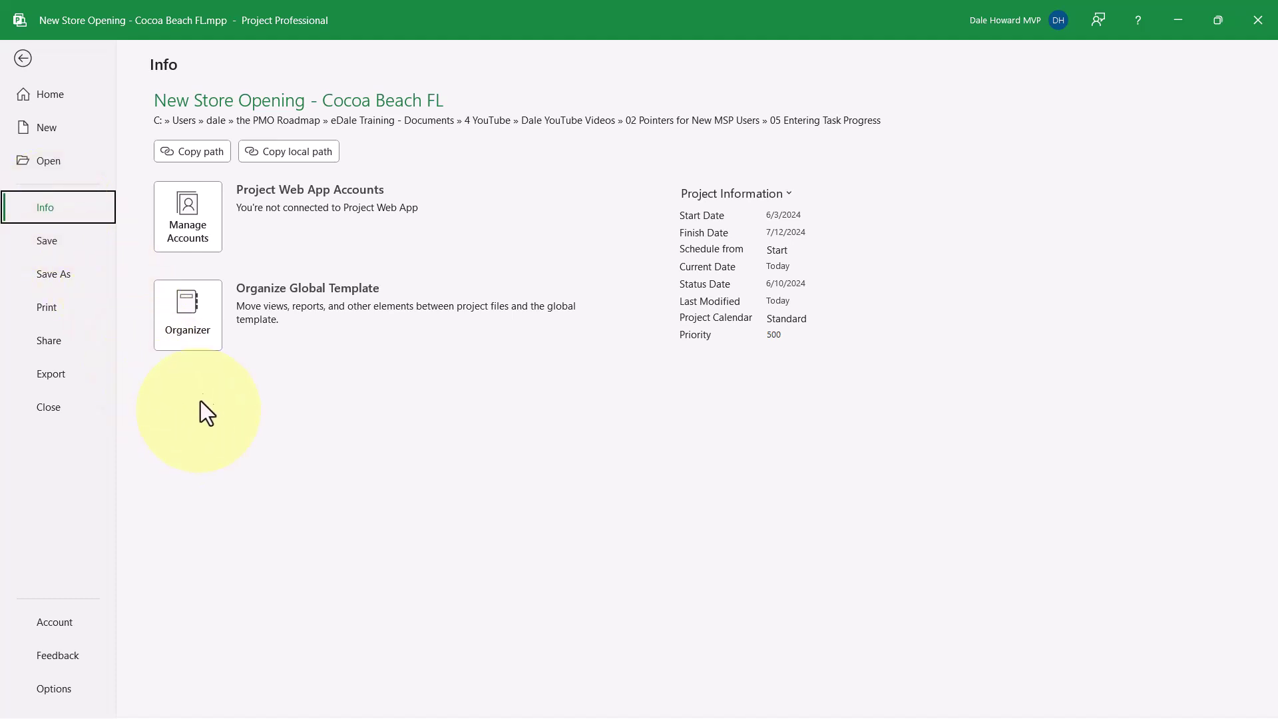
pyautogui.click(191, 313)
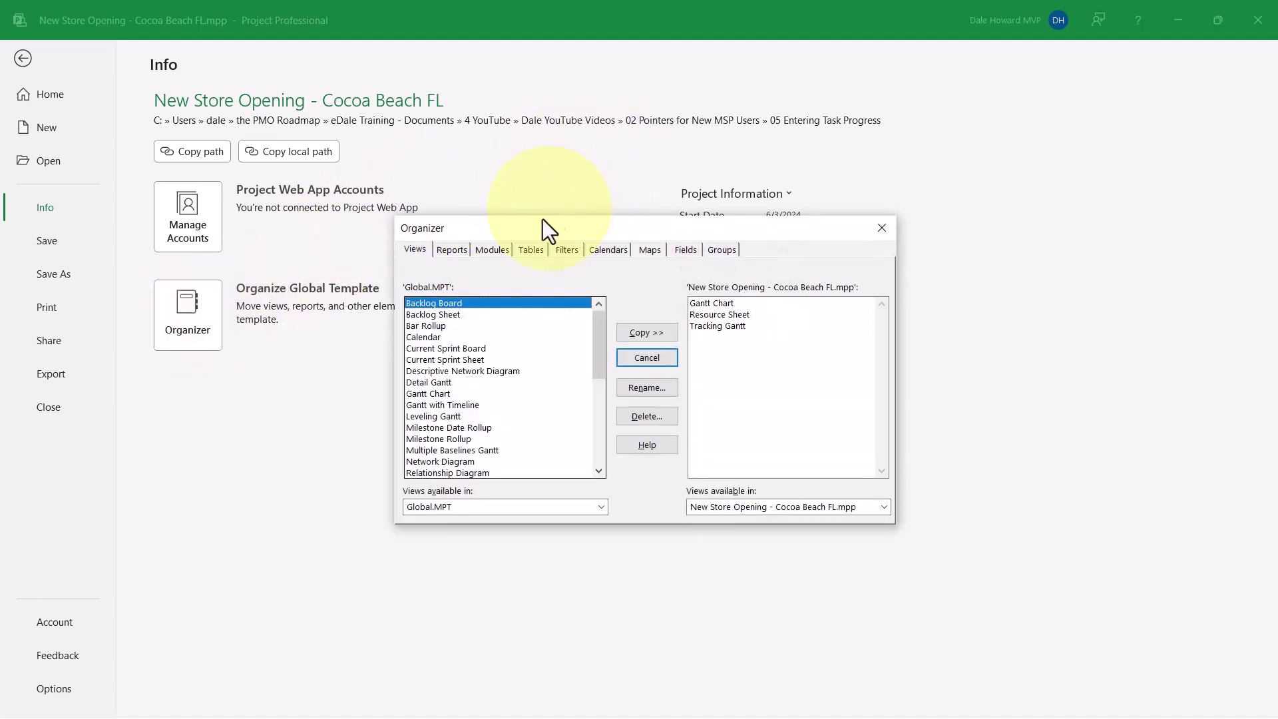
pyautogui.click(536, 253)
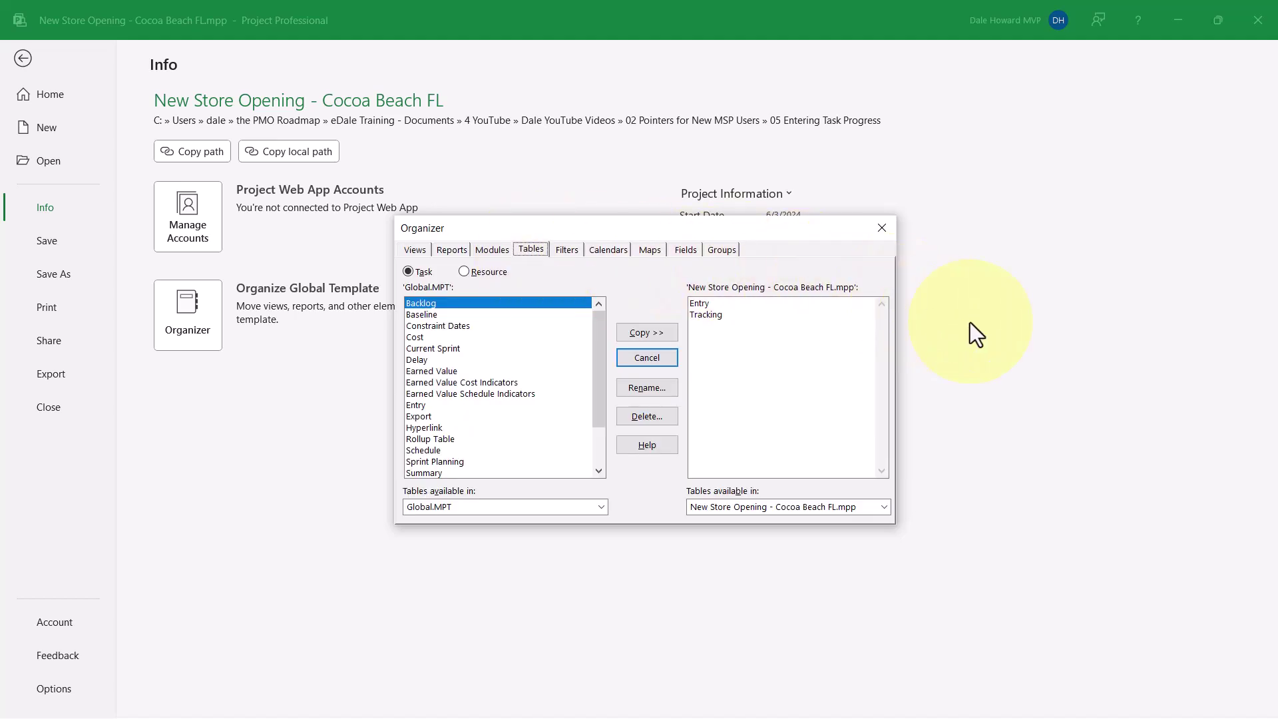
pyautogui.click(728, 317)
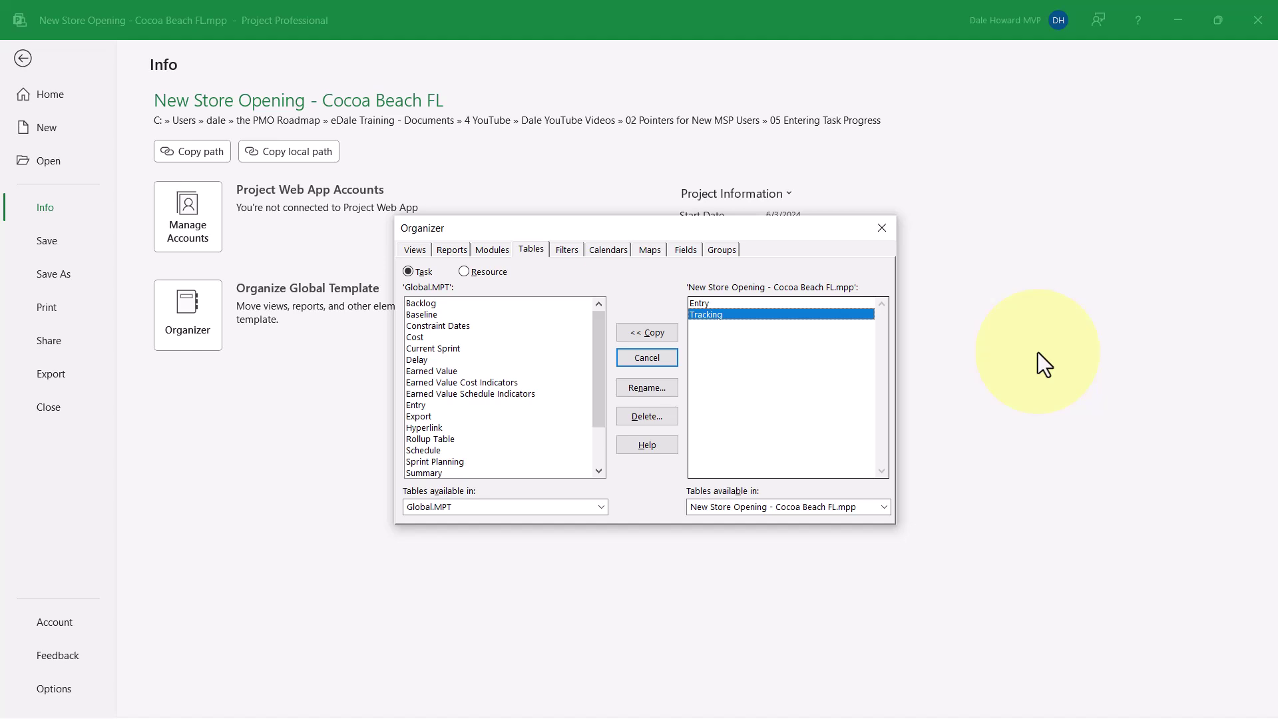
pyautogui.click(657, 332)
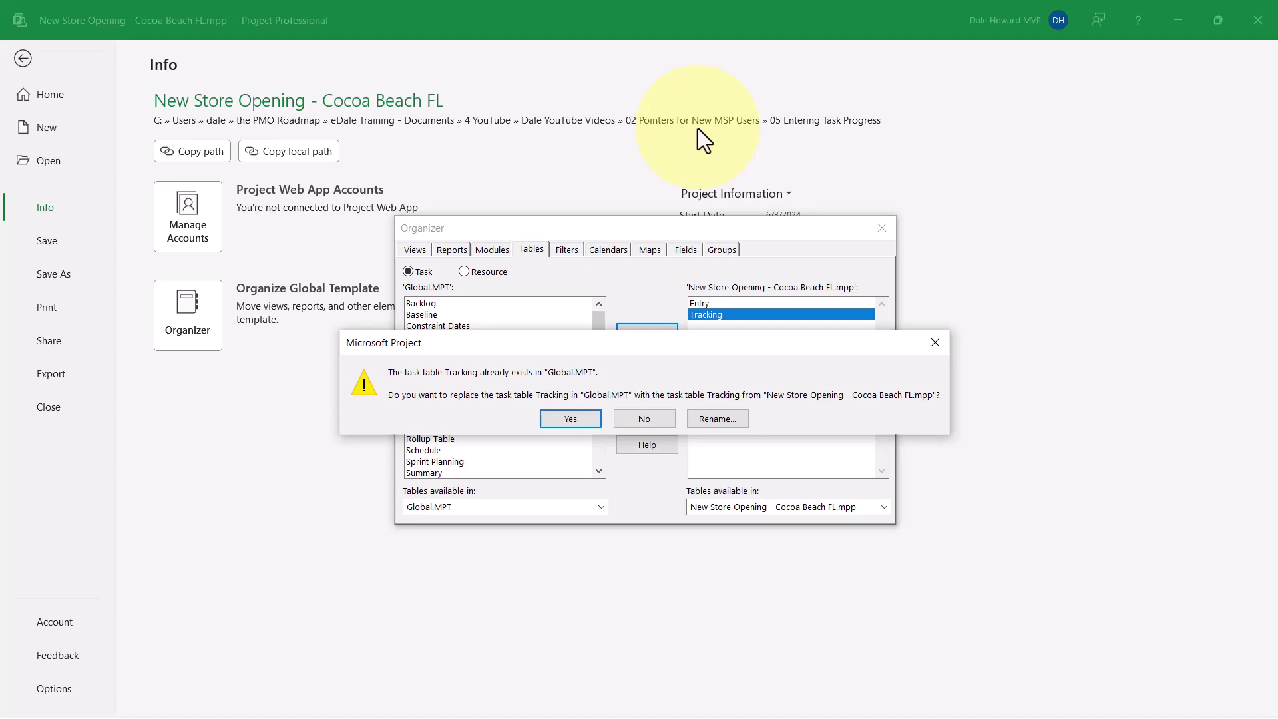
pyautogui.click(573, 421)
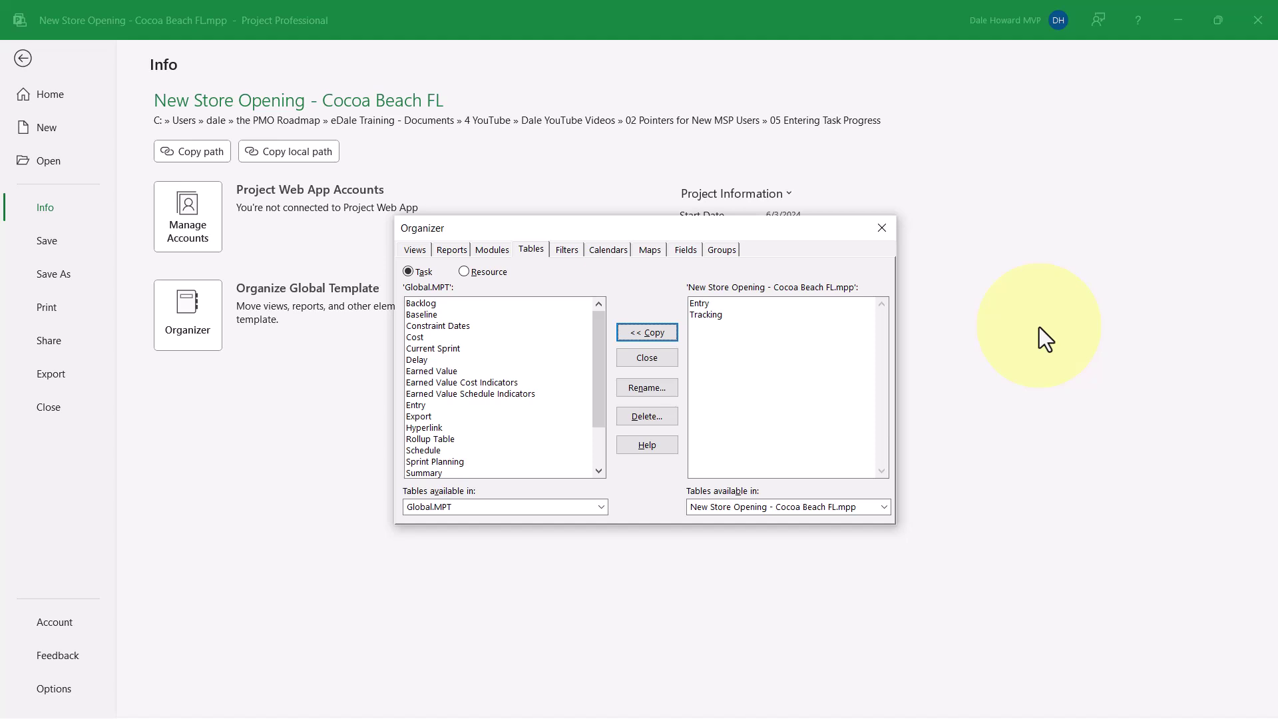
pyautogui.click(649, 357)
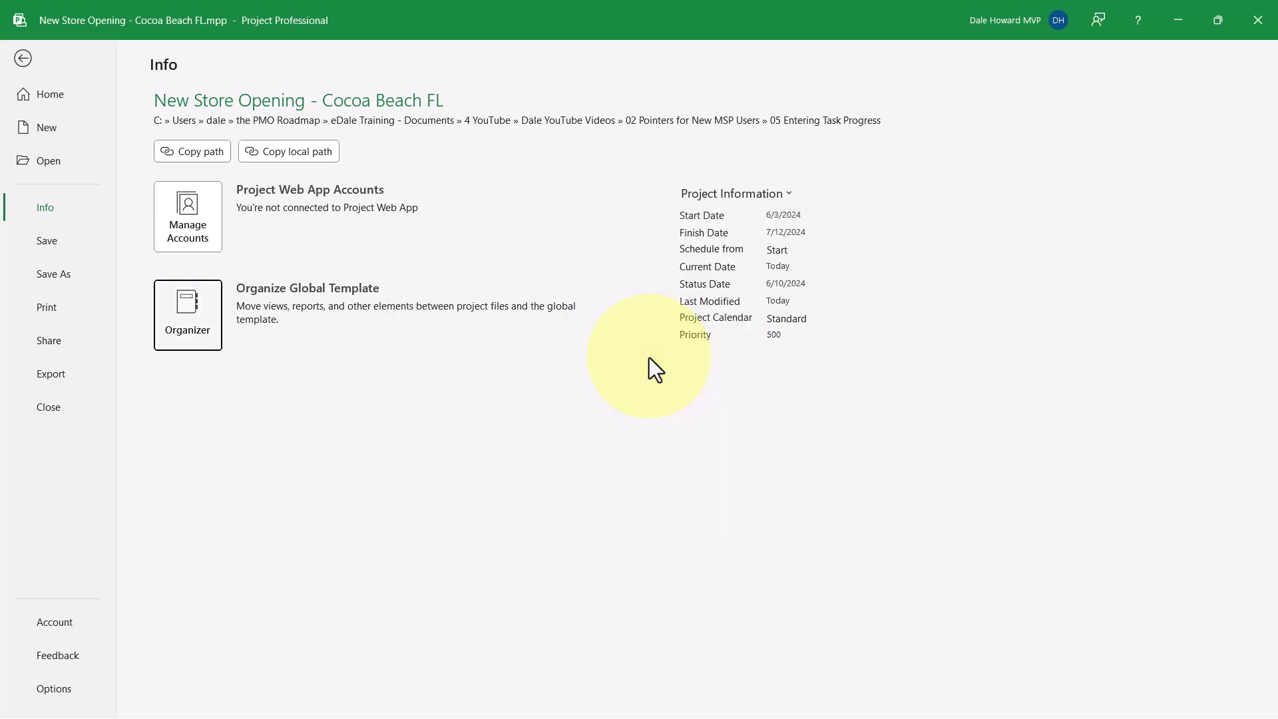
pyautogui.press('Escape')
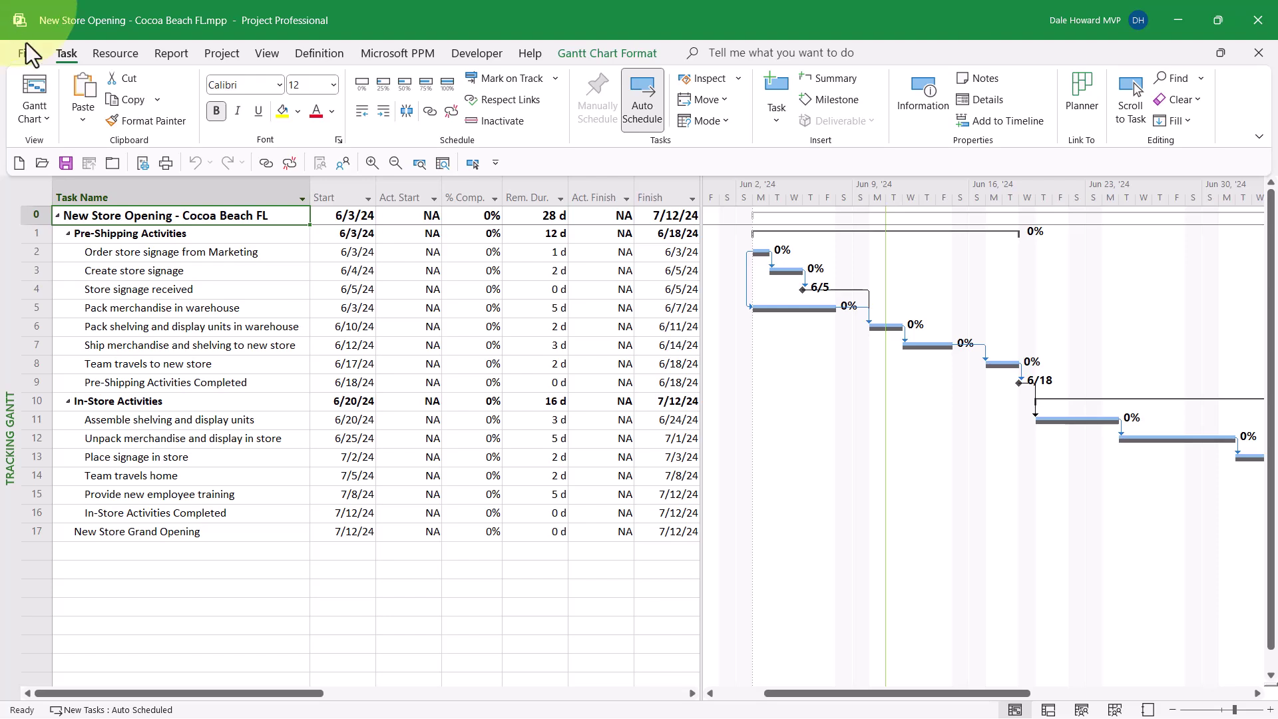
# Mark the task "Order store signage from Marketing" as 100% complete in the % Comp. column
pyautogui.click(230, 252)
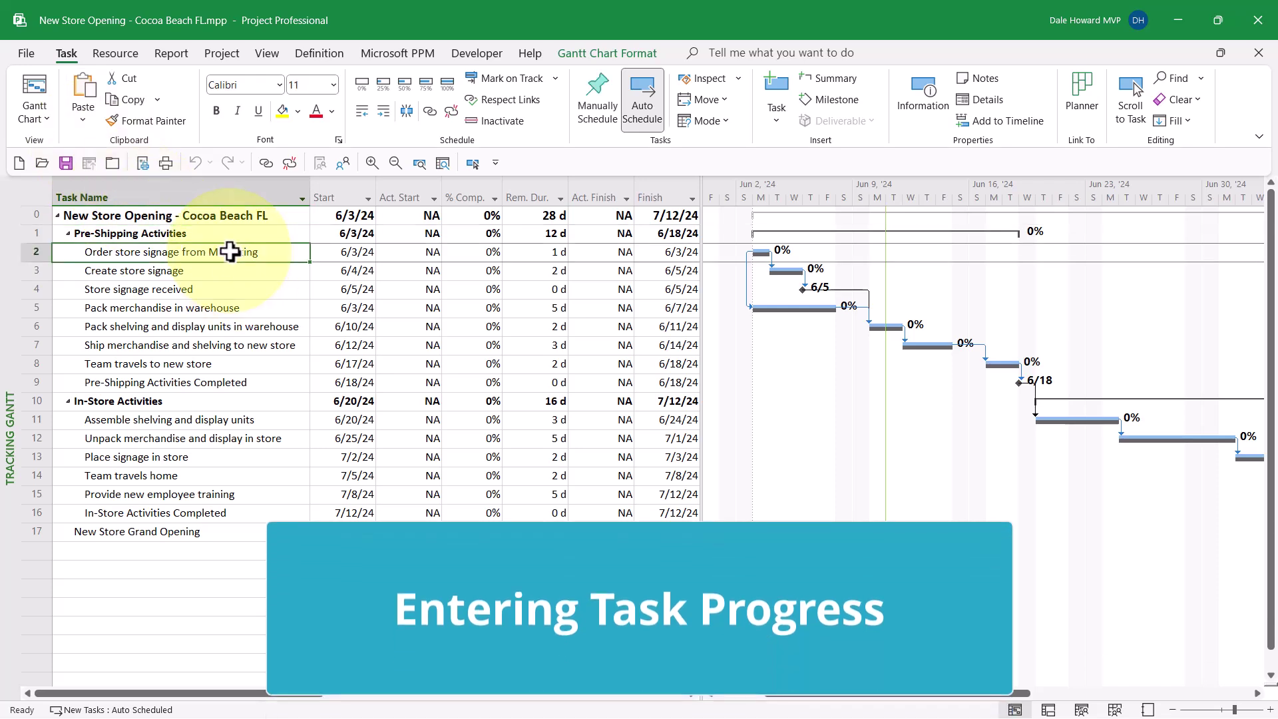
pyautogui.click(362, 256)
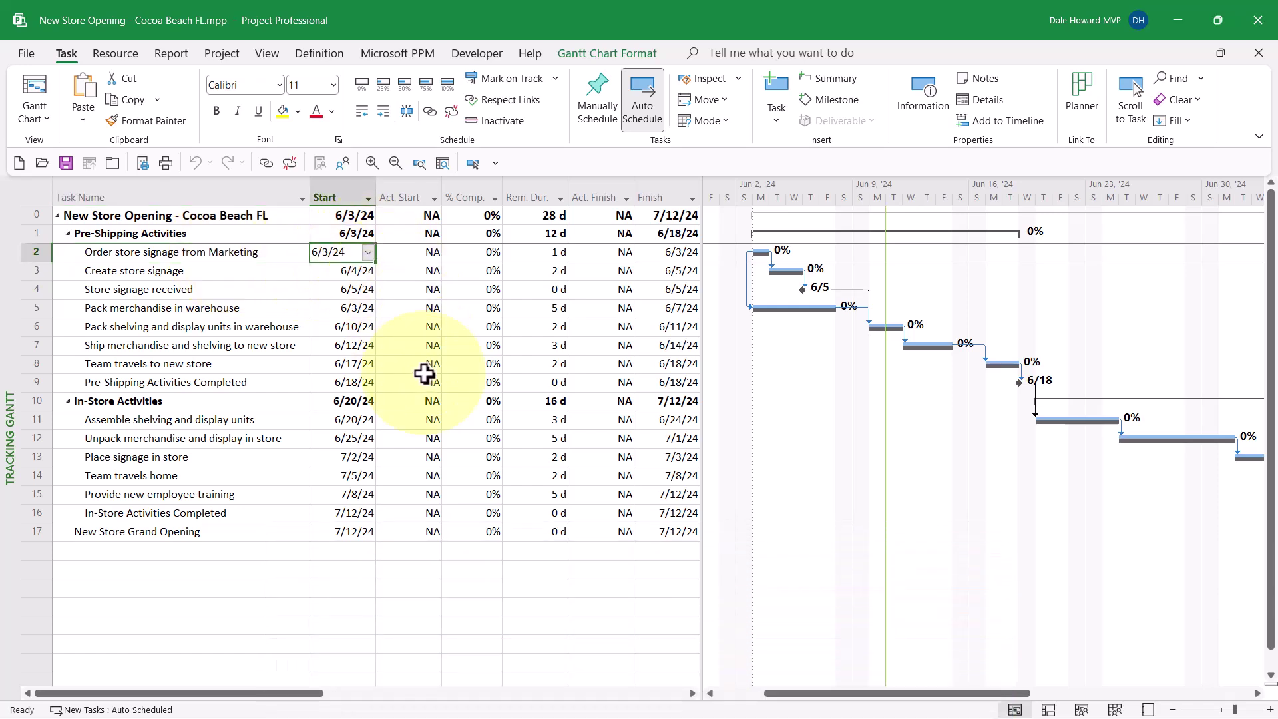
pyautogui.click(679, 253)
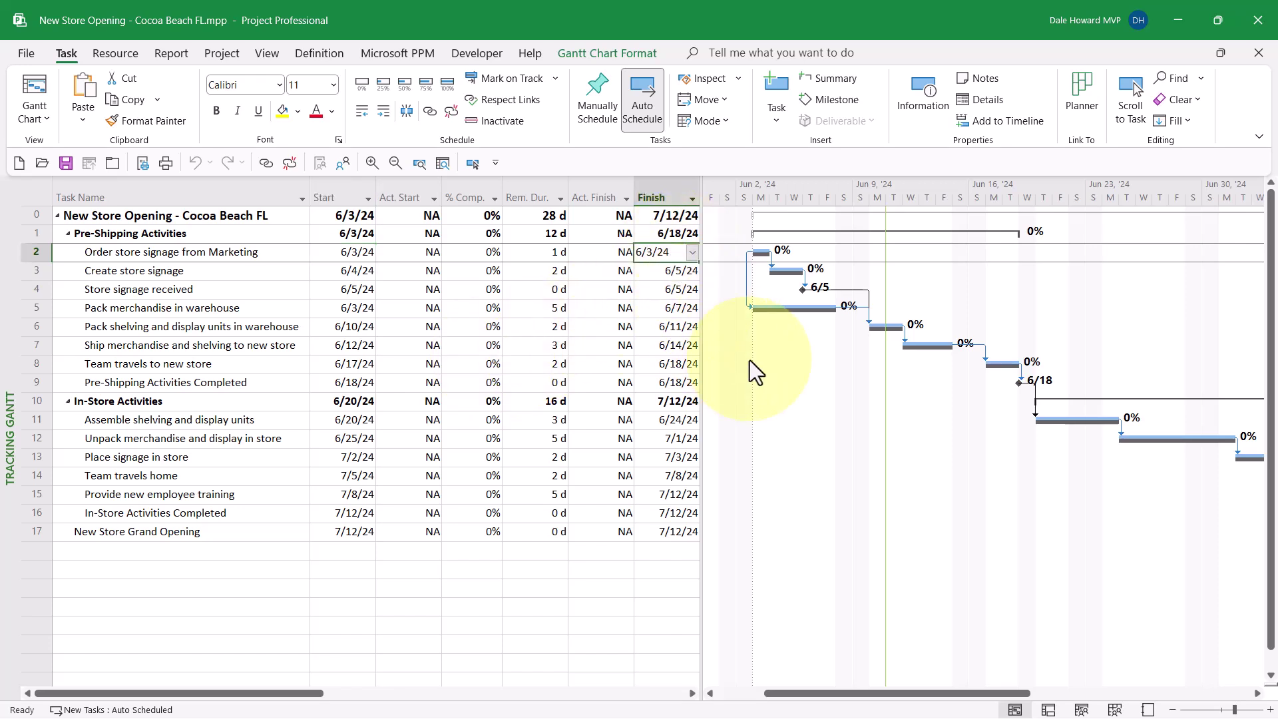
pyautogui.click(484, 253)
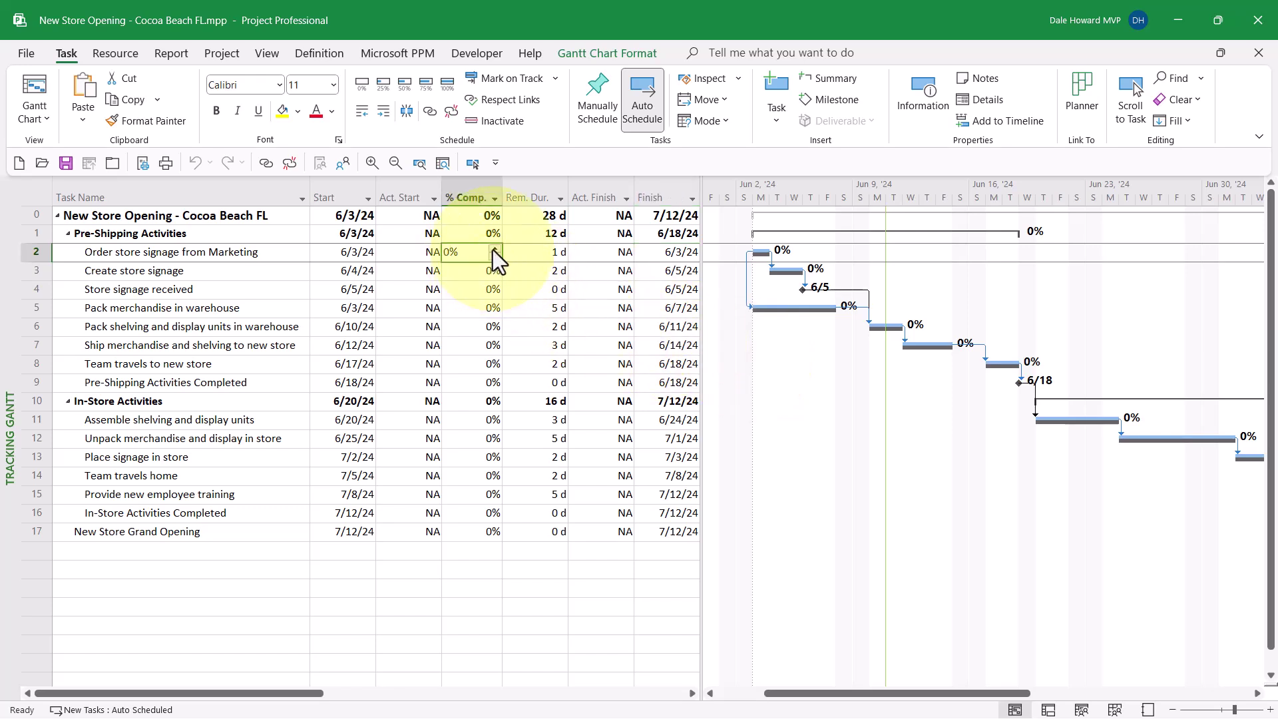
pyautogui.click(494, 249)
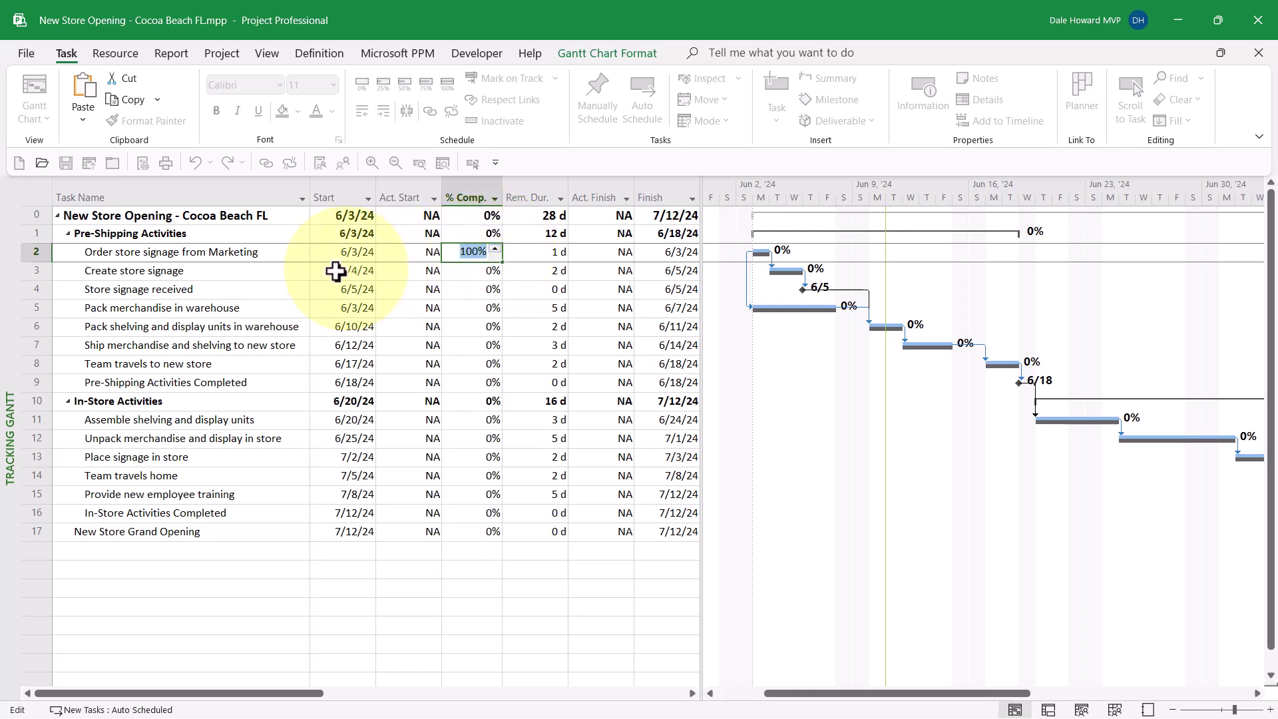
pyautogui.click(267, 270)
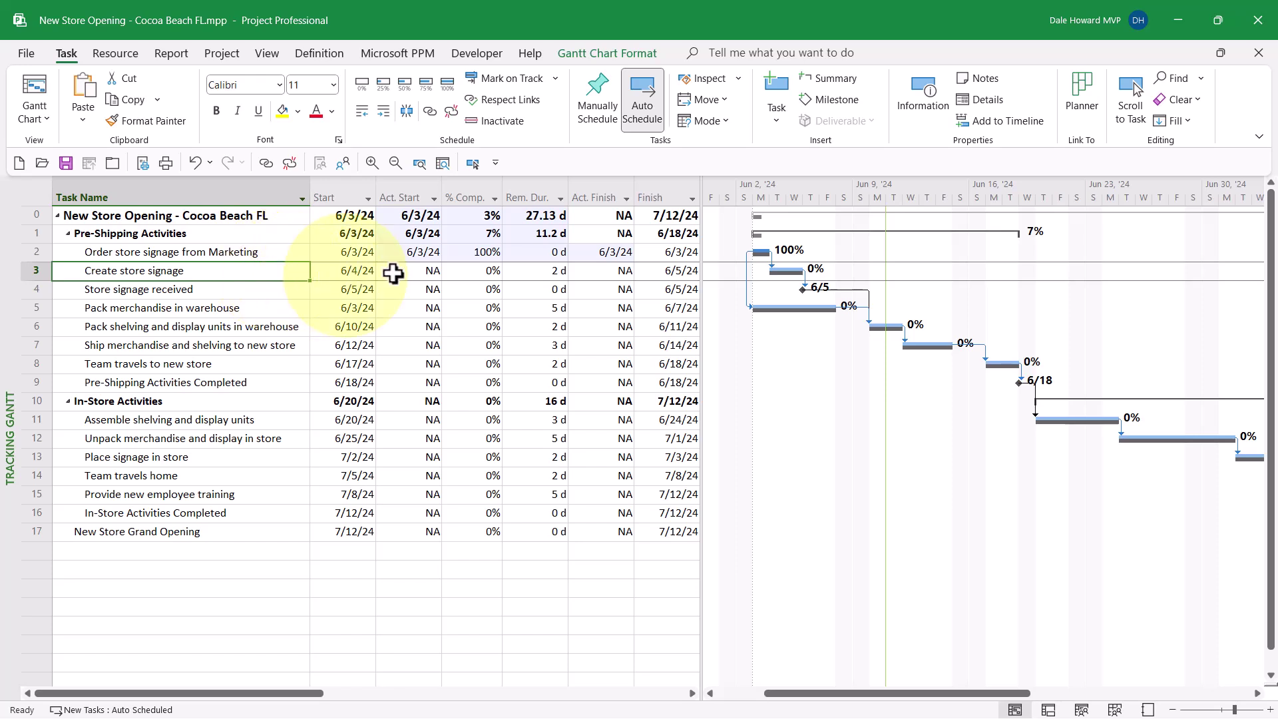
# Enter an actual start of 6/4/24 and an actual finish of 6/7/24 for the Create store signage task
pyautogui.click(433, 271)
pyautogui.click(433, 271)
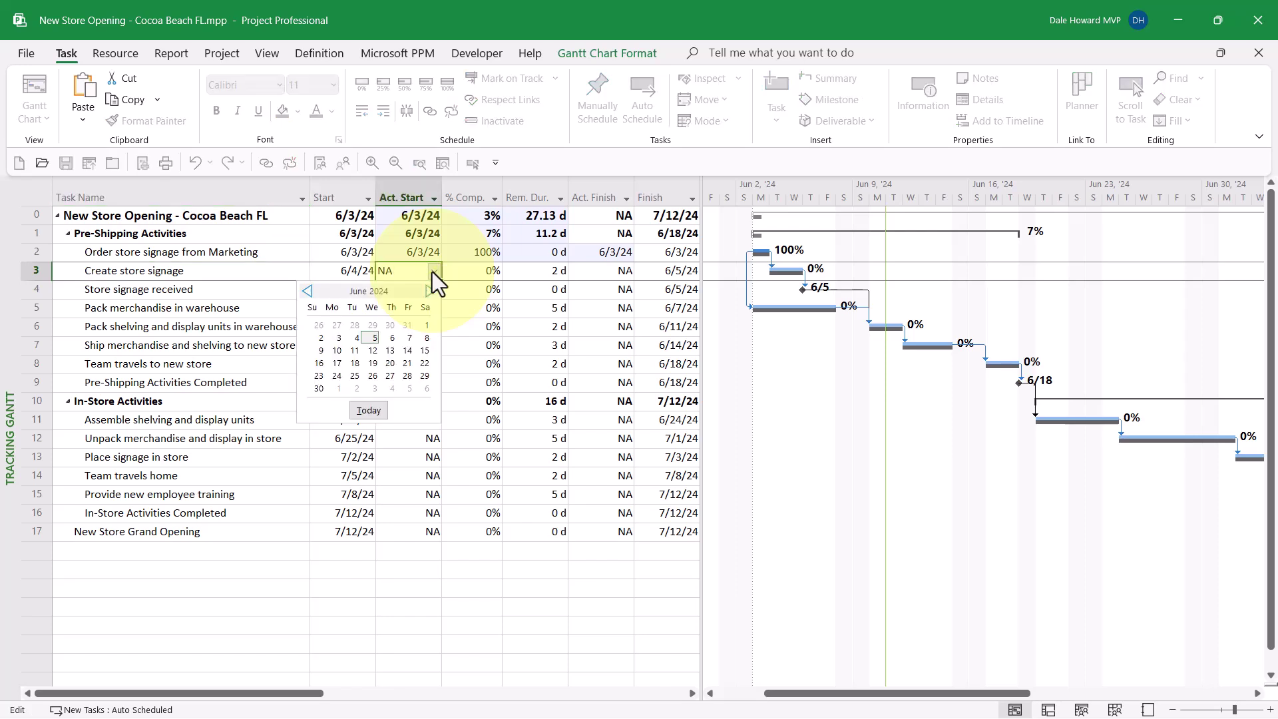
pyautogui.click(357, 337)
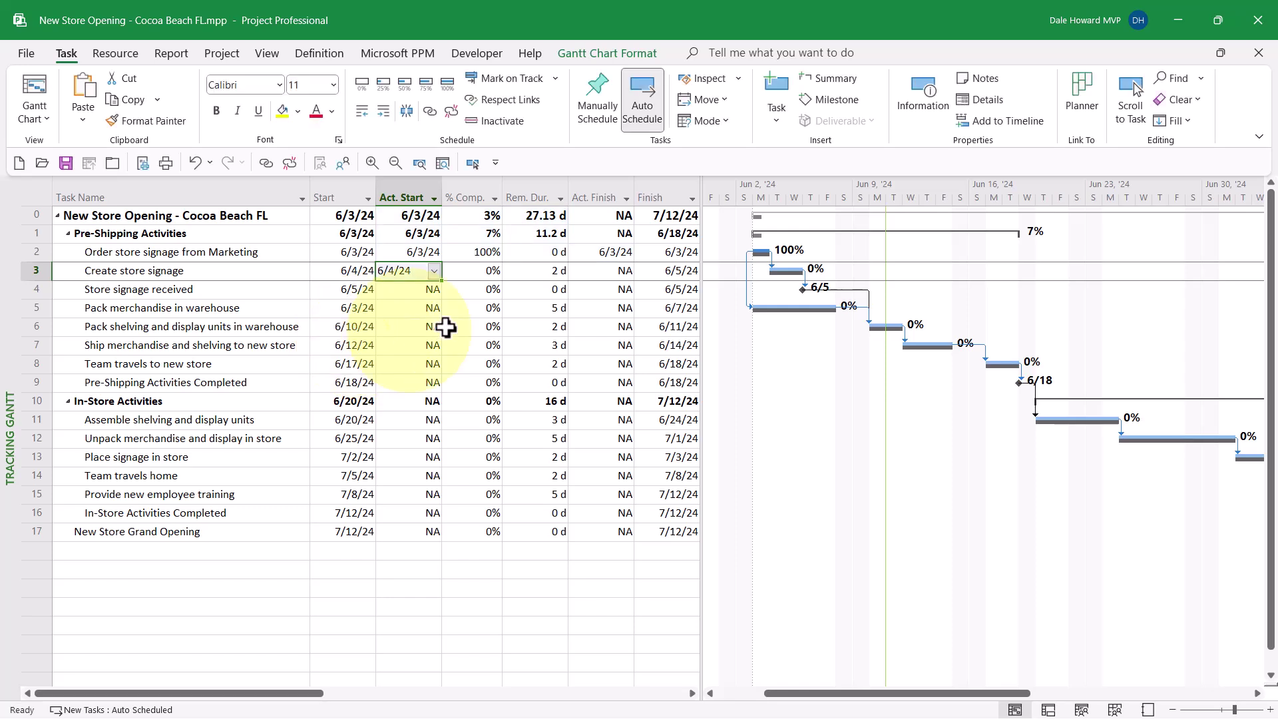
pyautogui.click(685, 271)
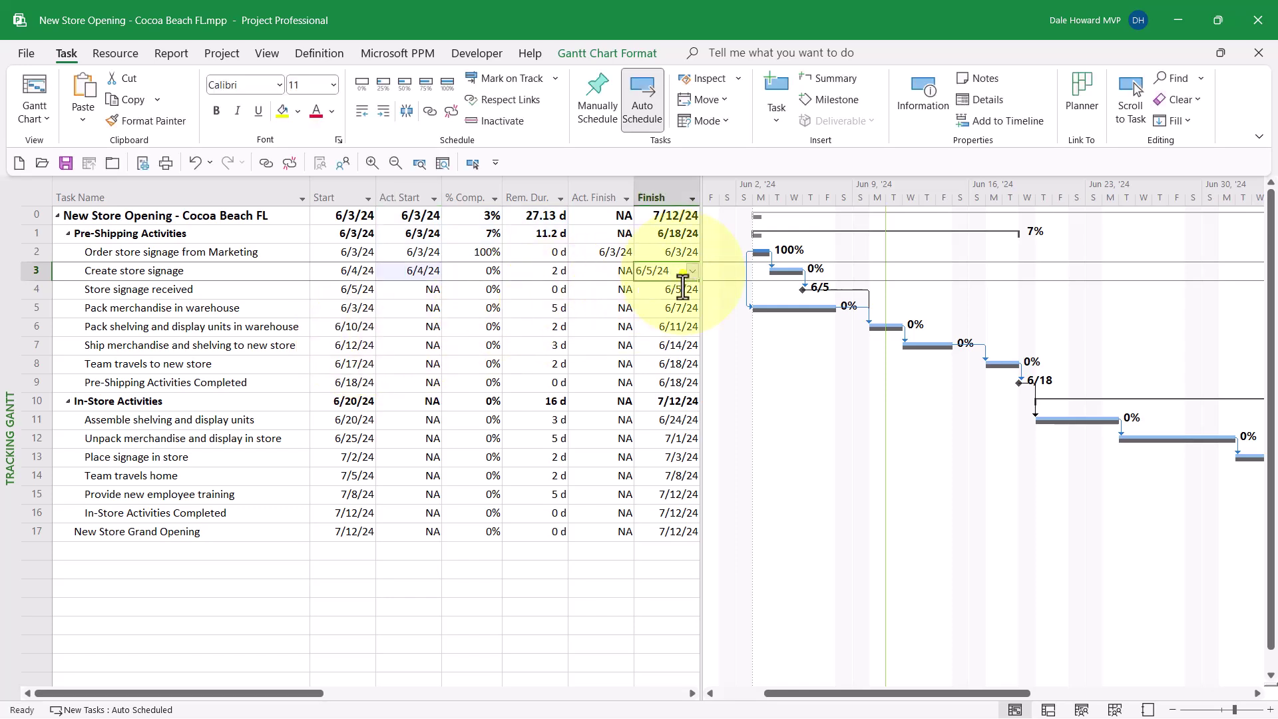
pyautogui.click(615, 271)
pyautogui.click(625, 271)
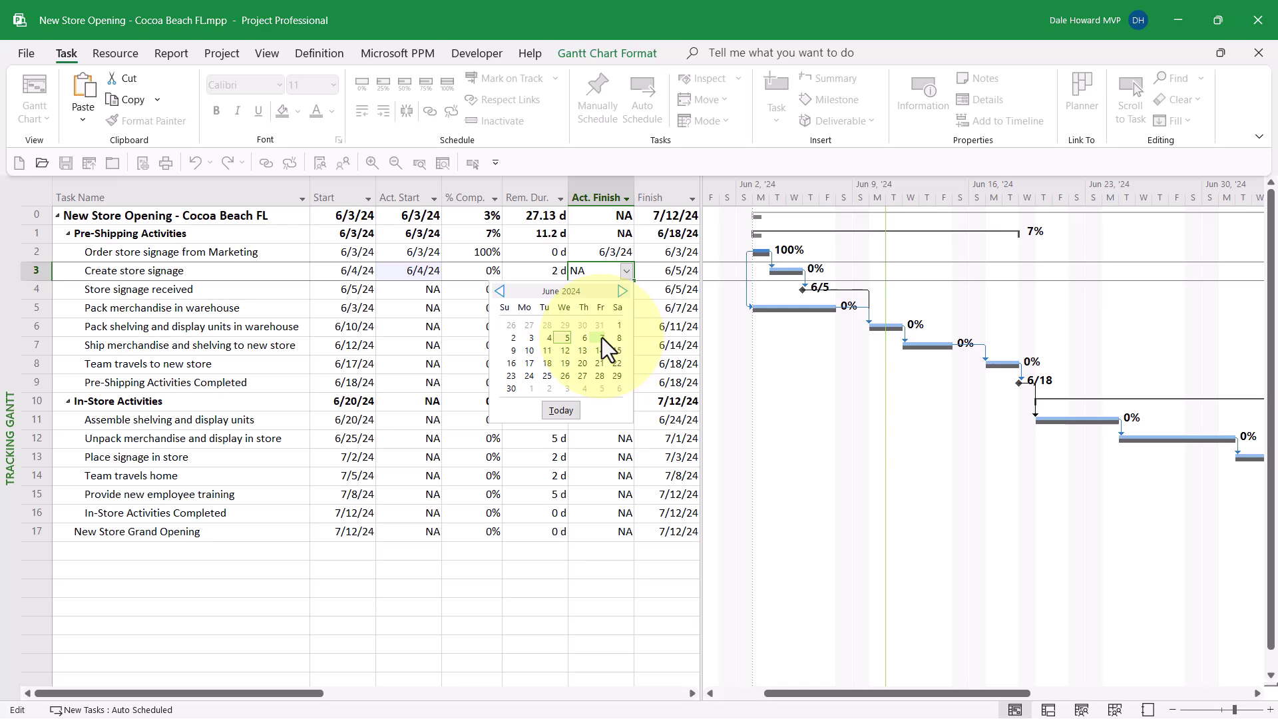
pyautogui.click(602, 338)
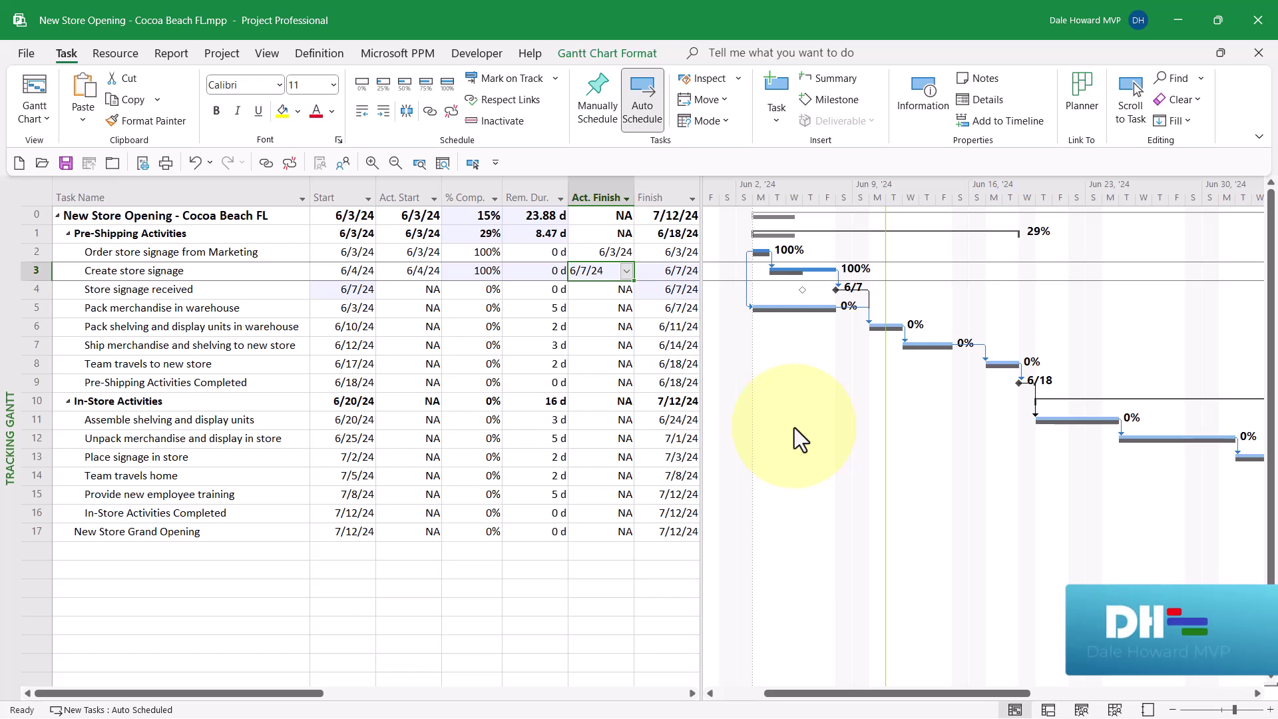
# Add note "Marketing team took 4 days to print the store signage because of a staff shortage due to COVID outbreak in the team" to Create store signage
pyautogui.click(241, 274)
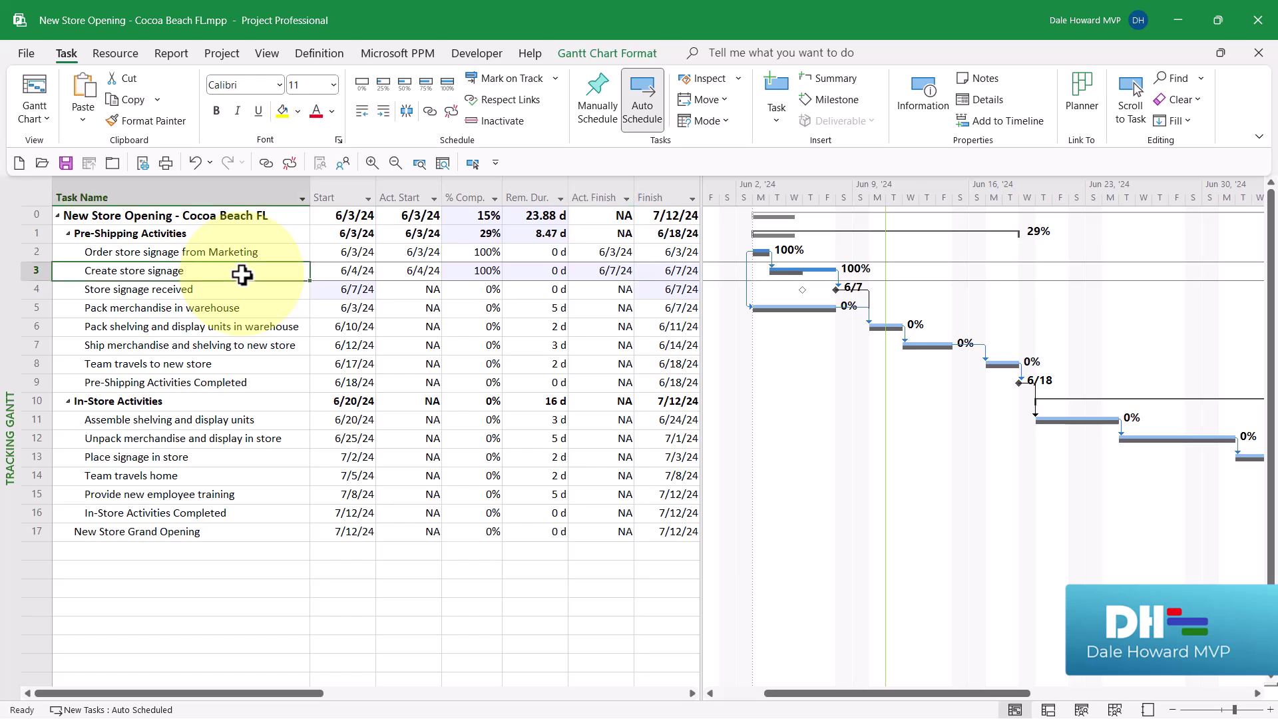
pyautogui.doubleClick(241, 274)
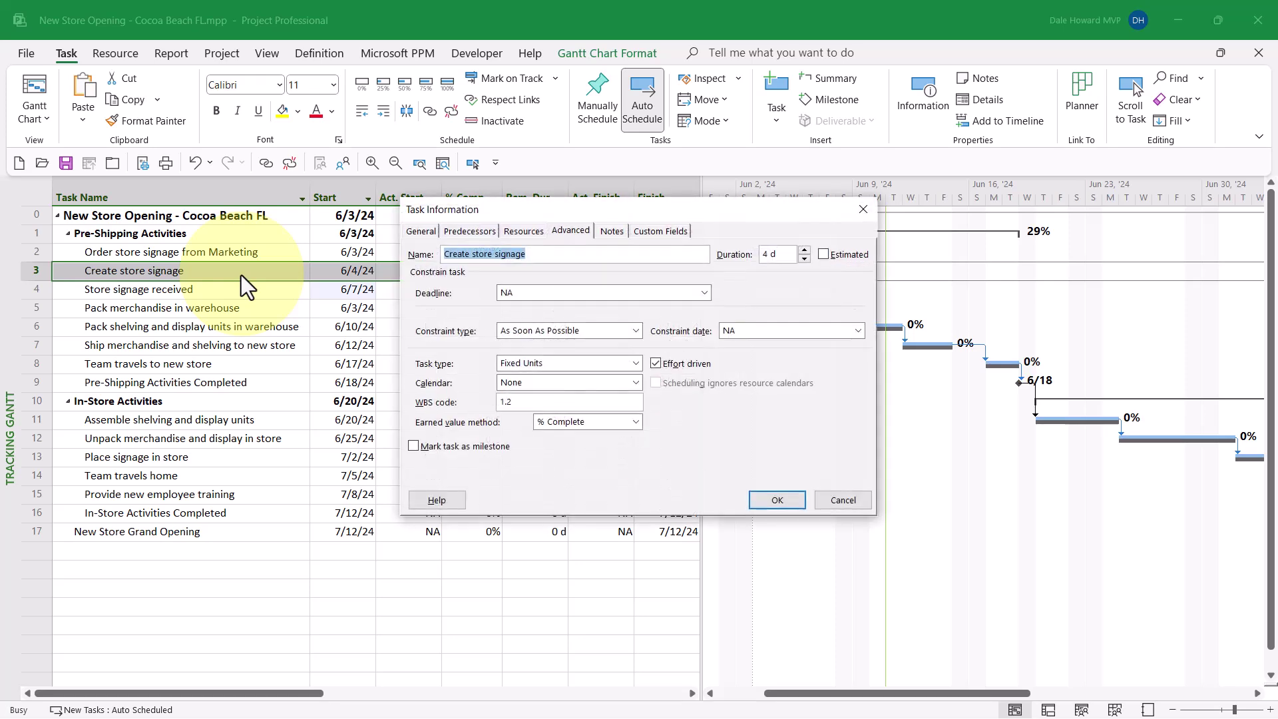
pyautogui.click(613, 235)
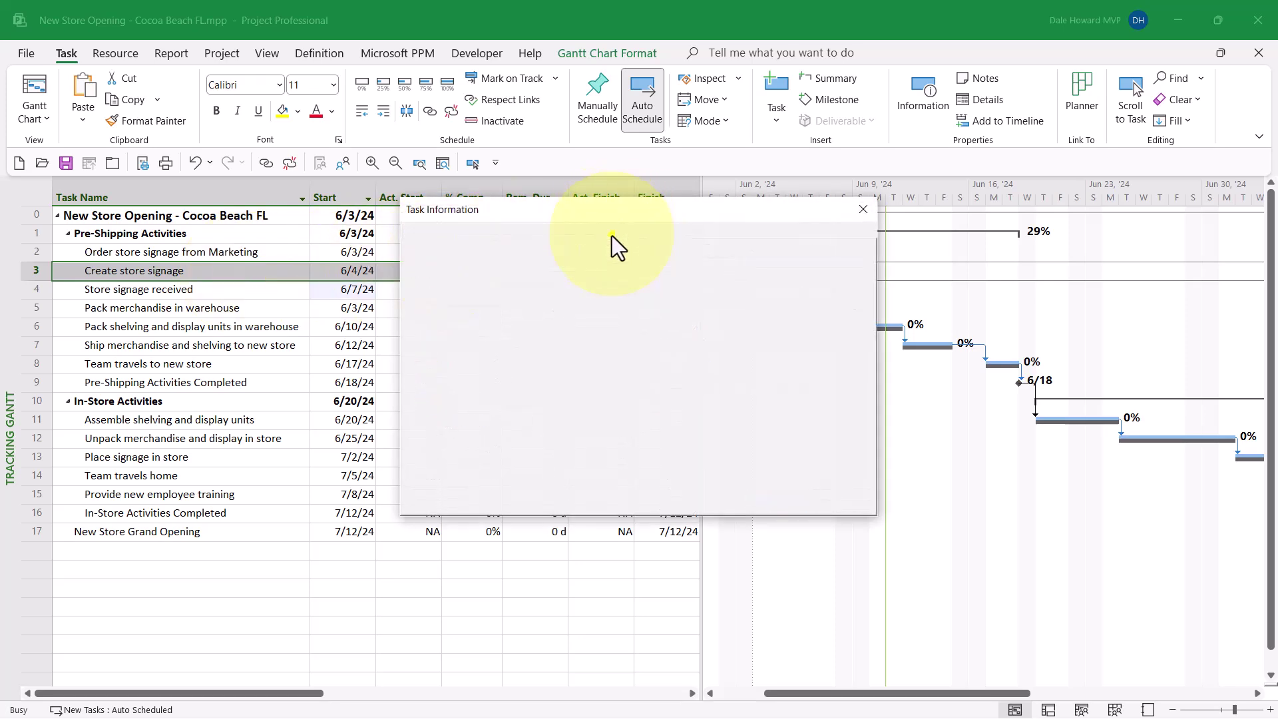
pyautogui.click(565, 322)
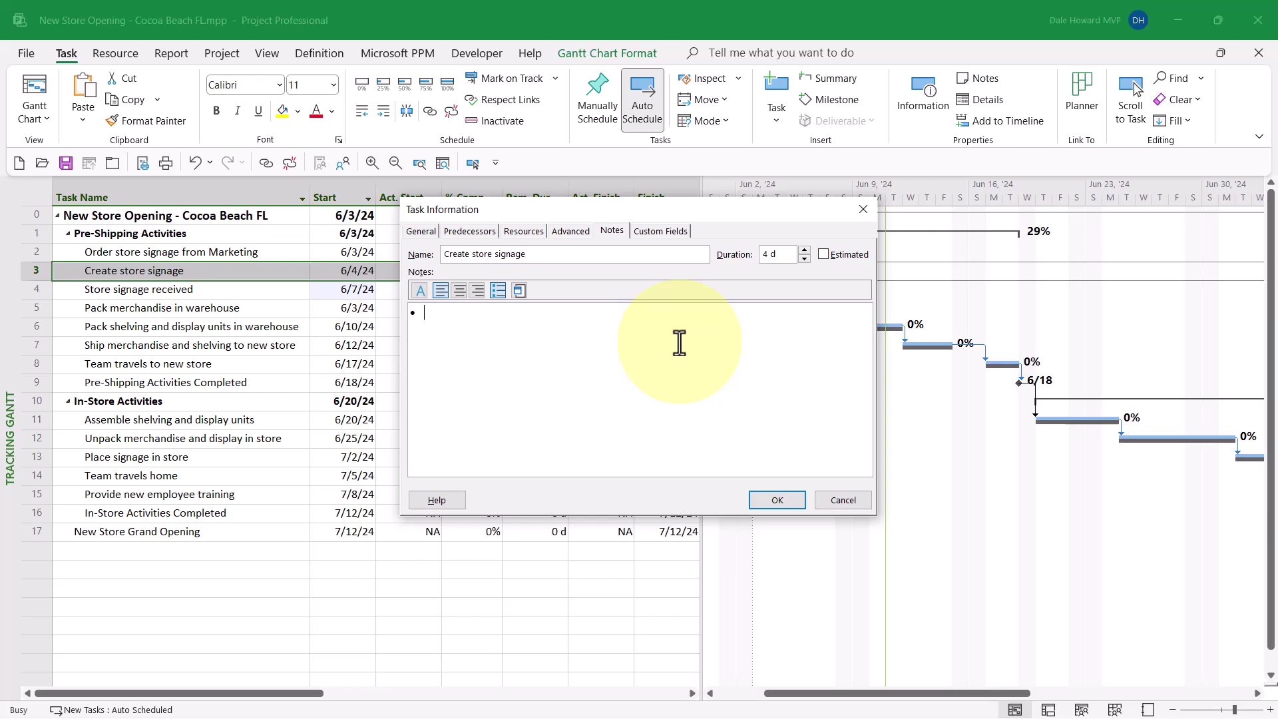
pyautogui.write('Marketing team took 4 days to print the store signage because of a staff shortage due to COVID outbreak in the team')
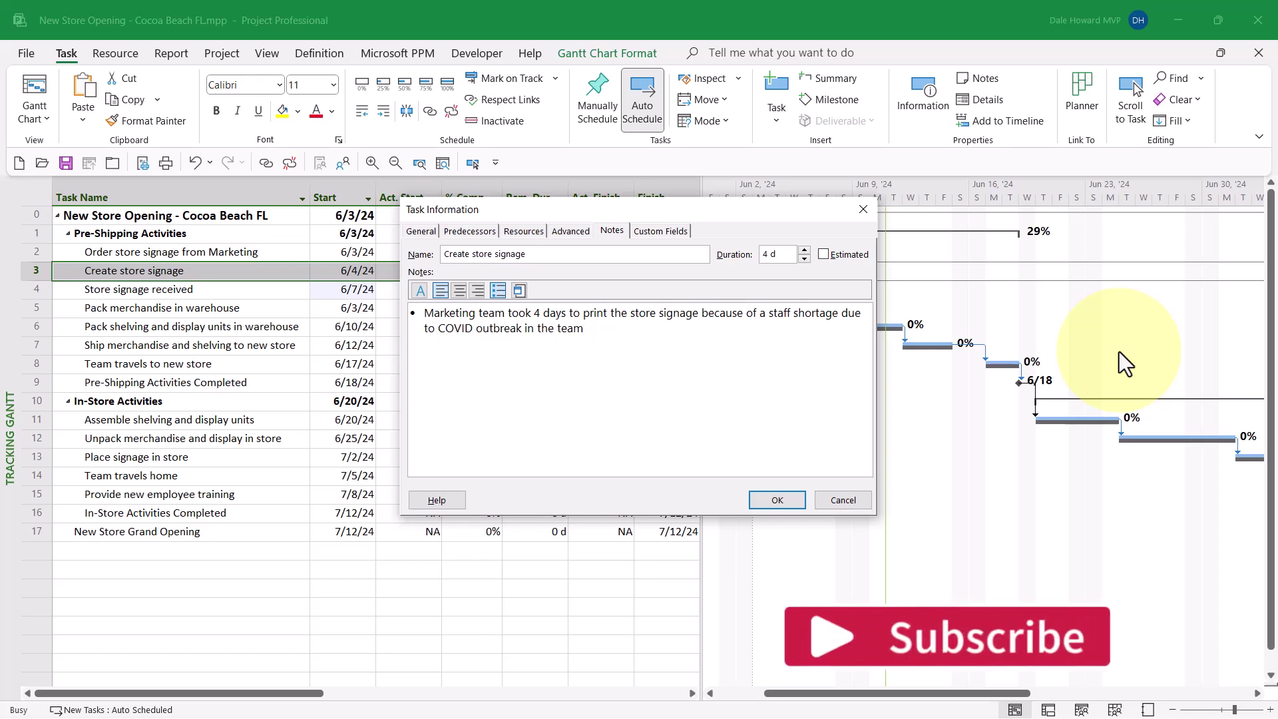
pyautogui.click(777, 500)
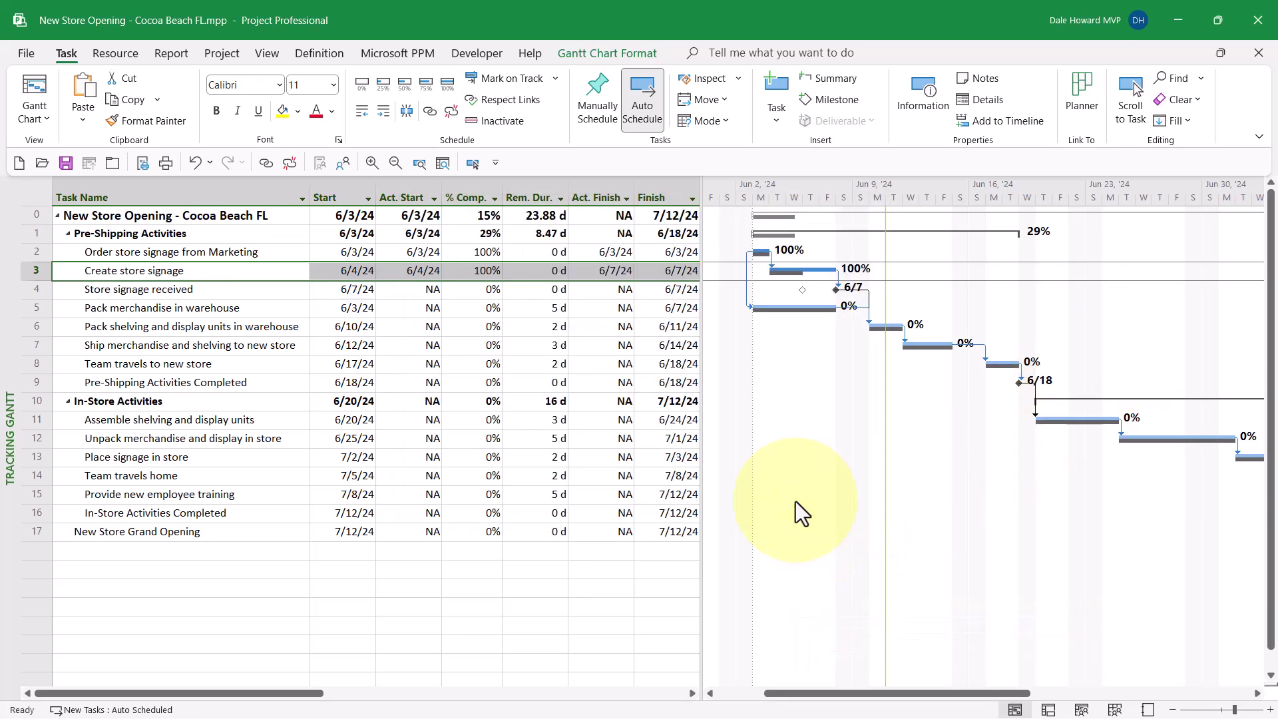
# Mark the Store signage received milestone as 100% complete
pyautogui.click(204, 289)
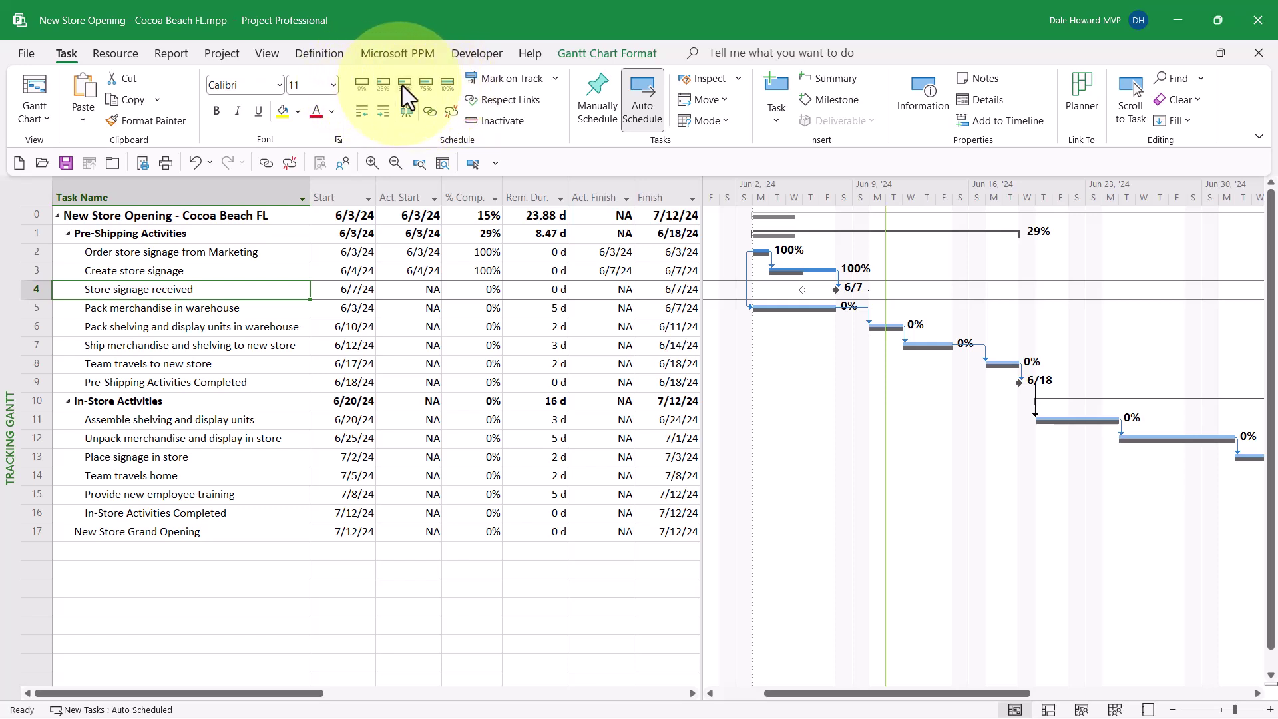
pyautogui.click(450, 85)
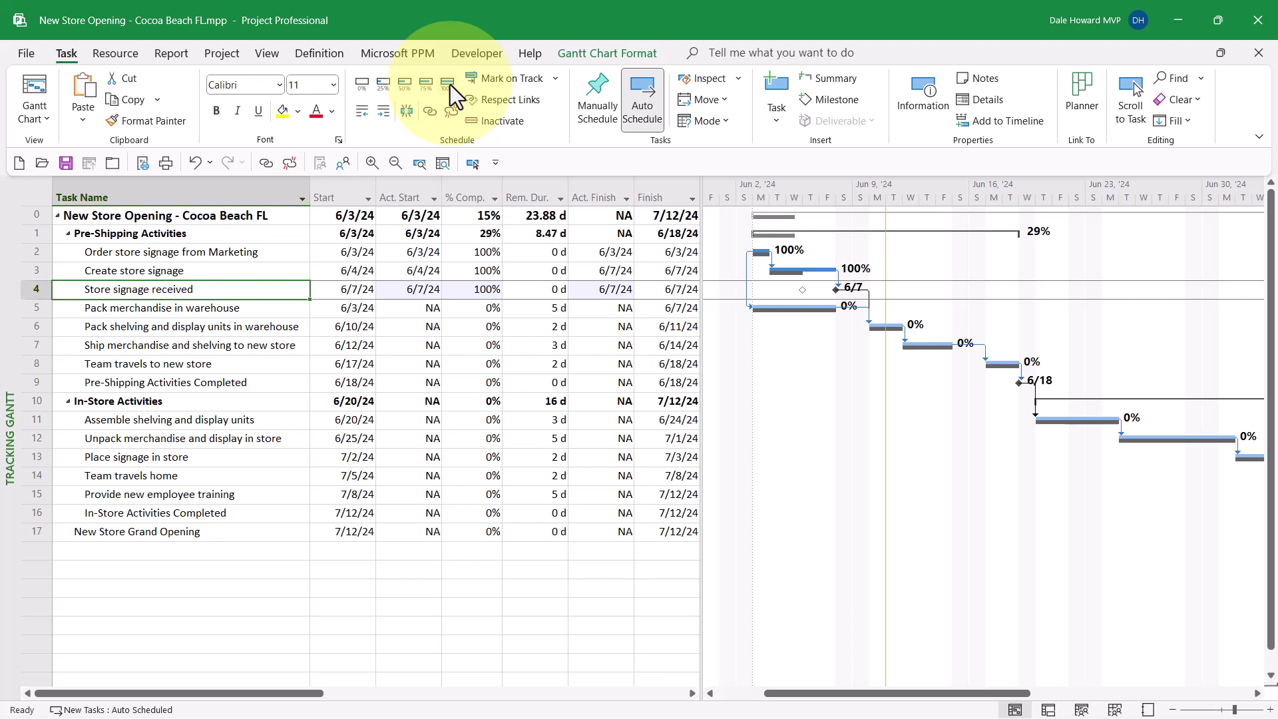
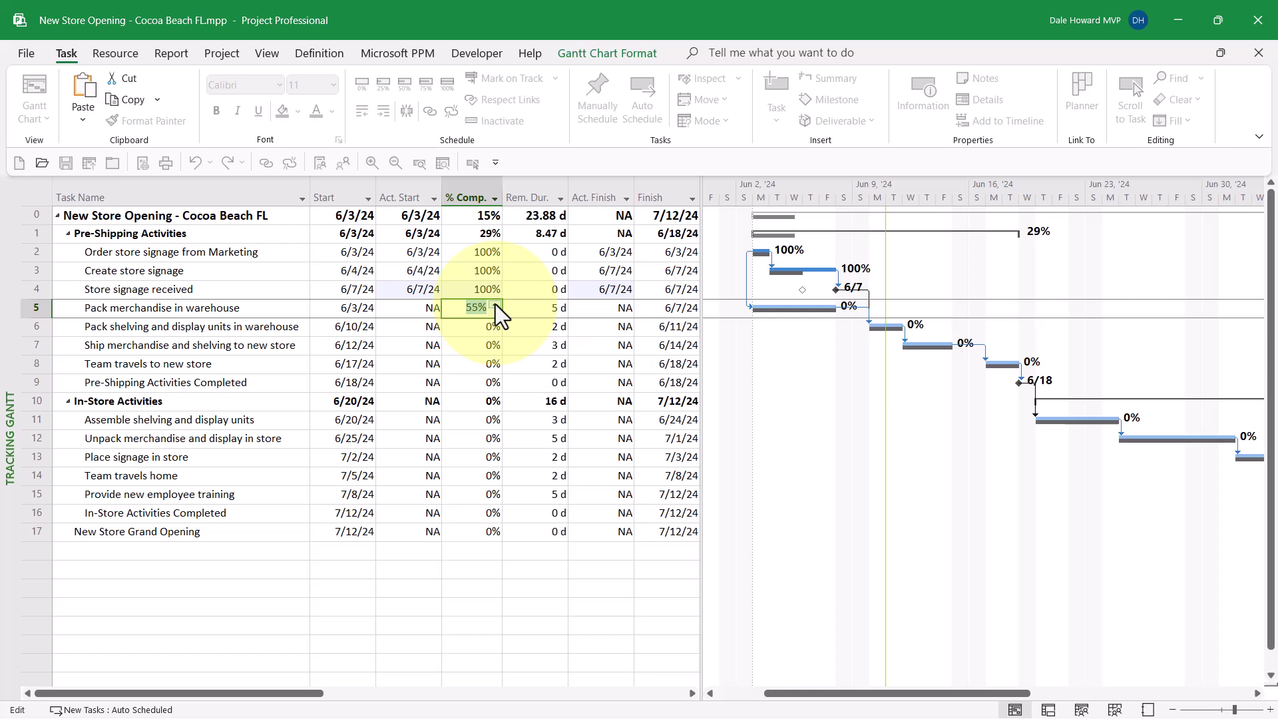
# Enter 100% complete for the Pack merchandise in warehouse task and set its remaining duration to 2 days
pyautogui.click(551, 307)
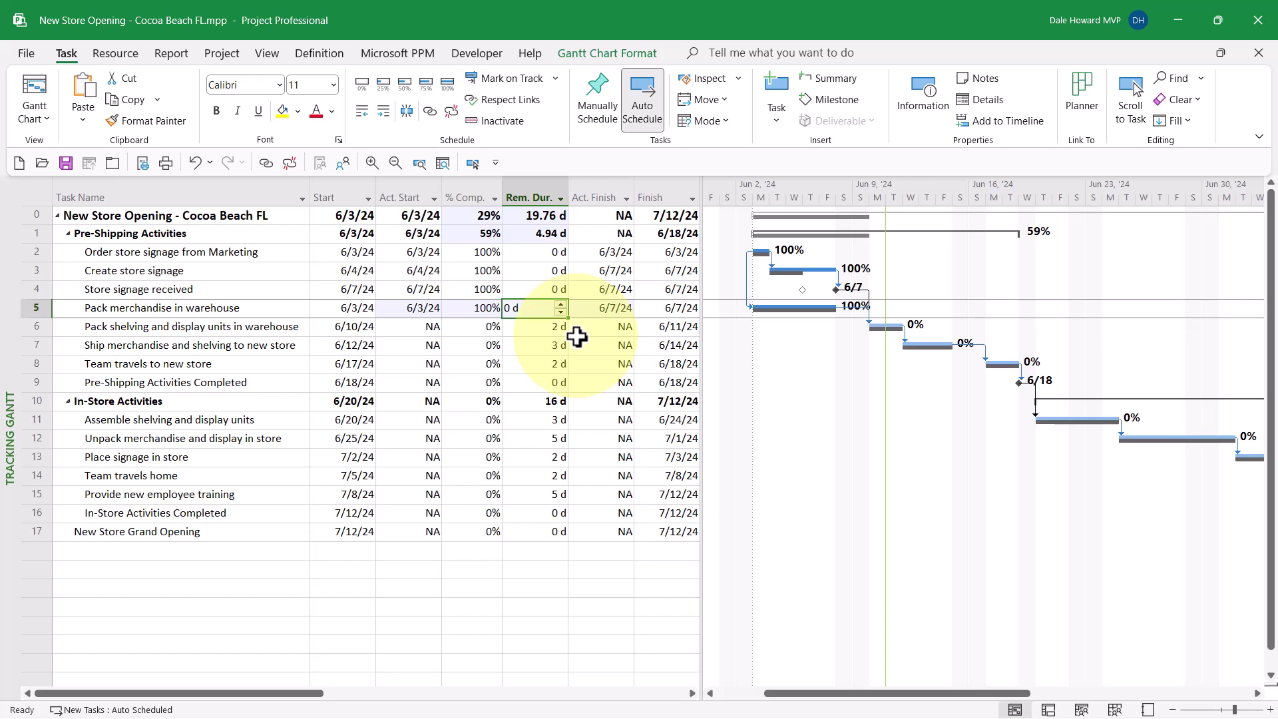
pyautogui.click(562, 305)
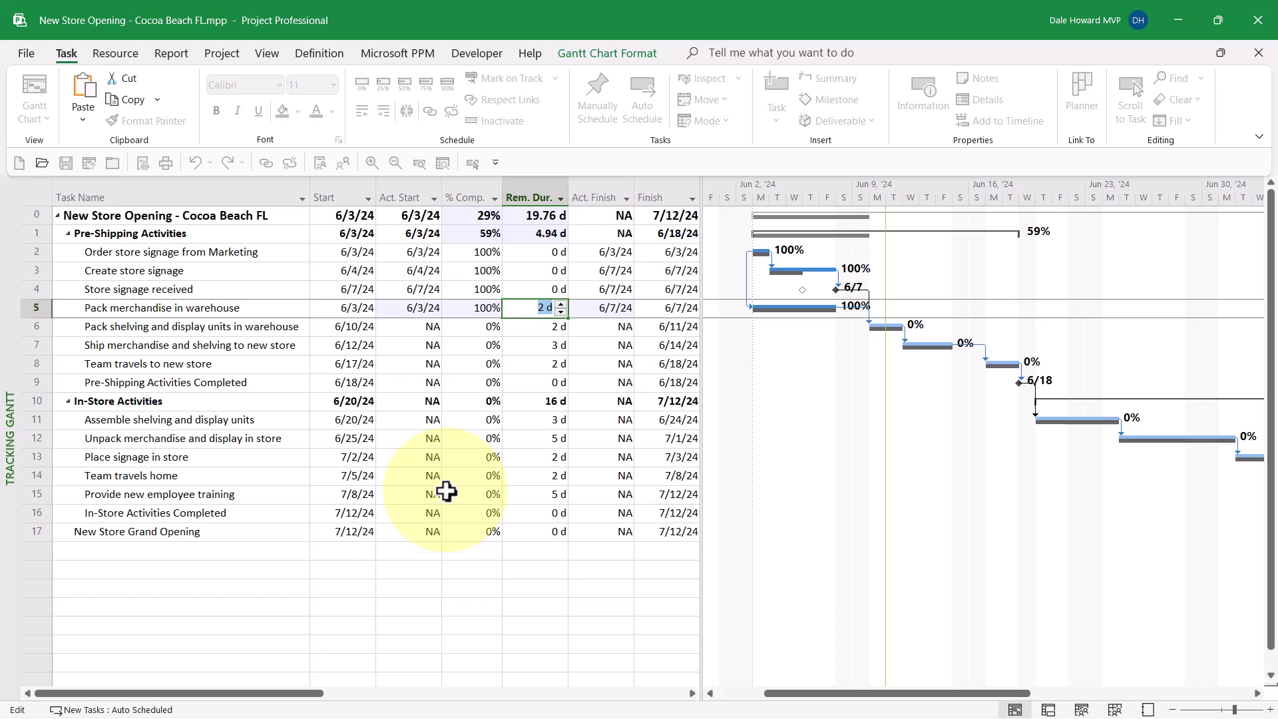
pyautogui.press('Return')
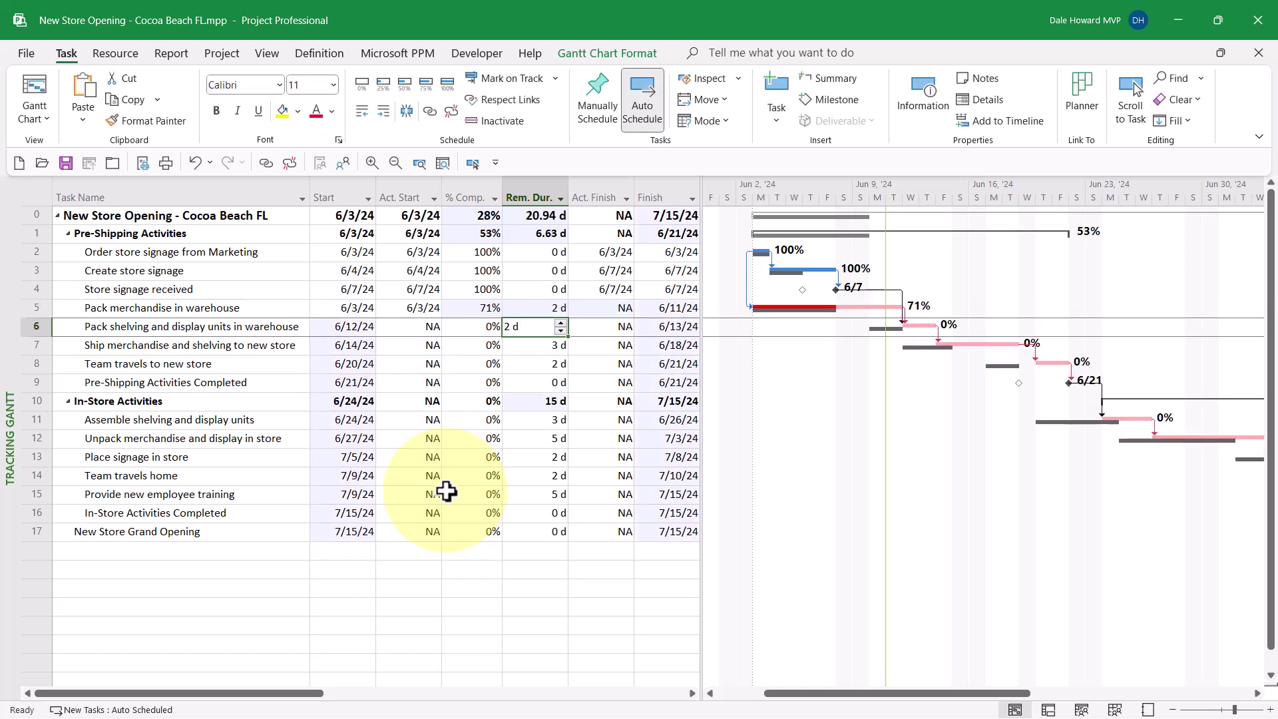